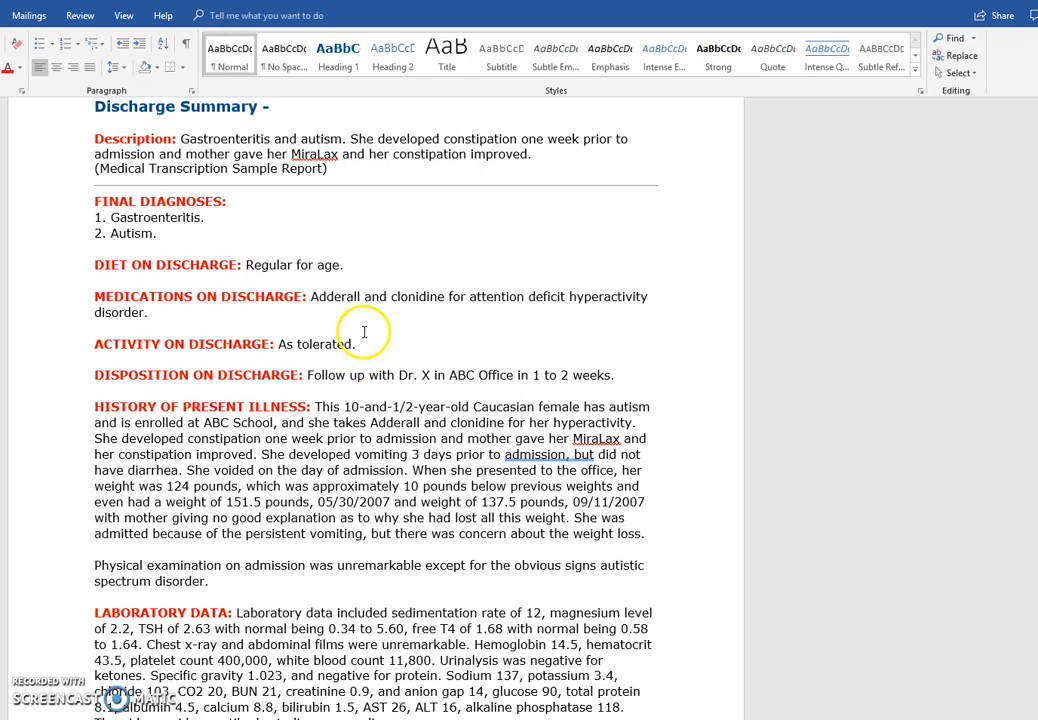
Skim the discharge summary and the start of the History and Physical for diagnoses, medications and history of present illness
click(412, 376)
text(.)
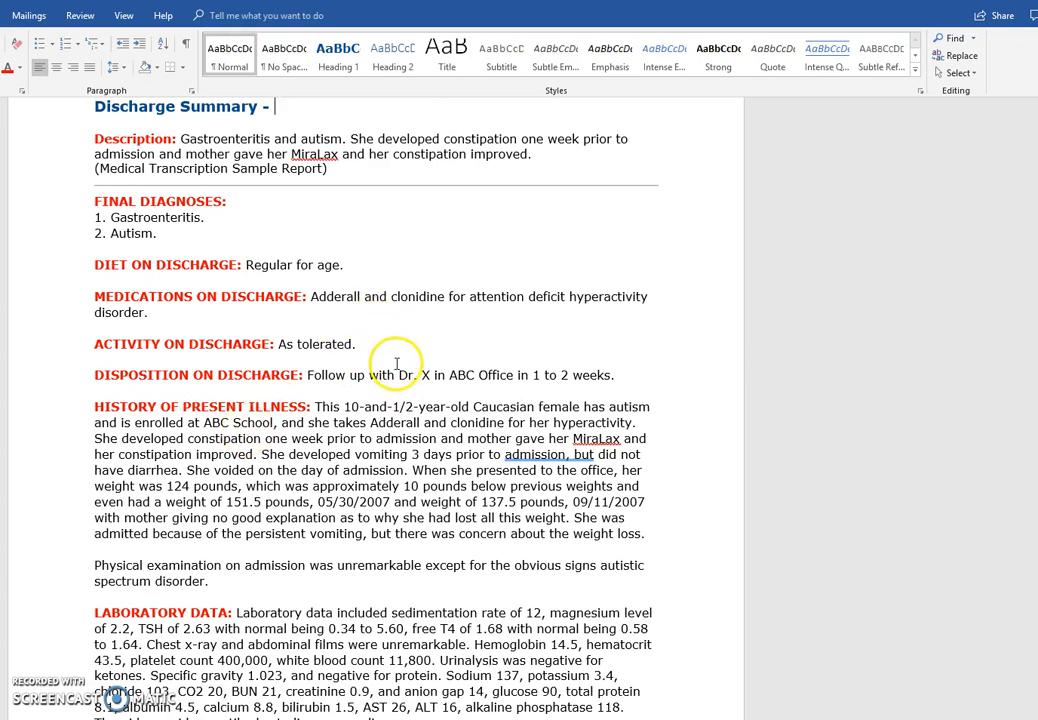
scroll(350, 368, down, 6)
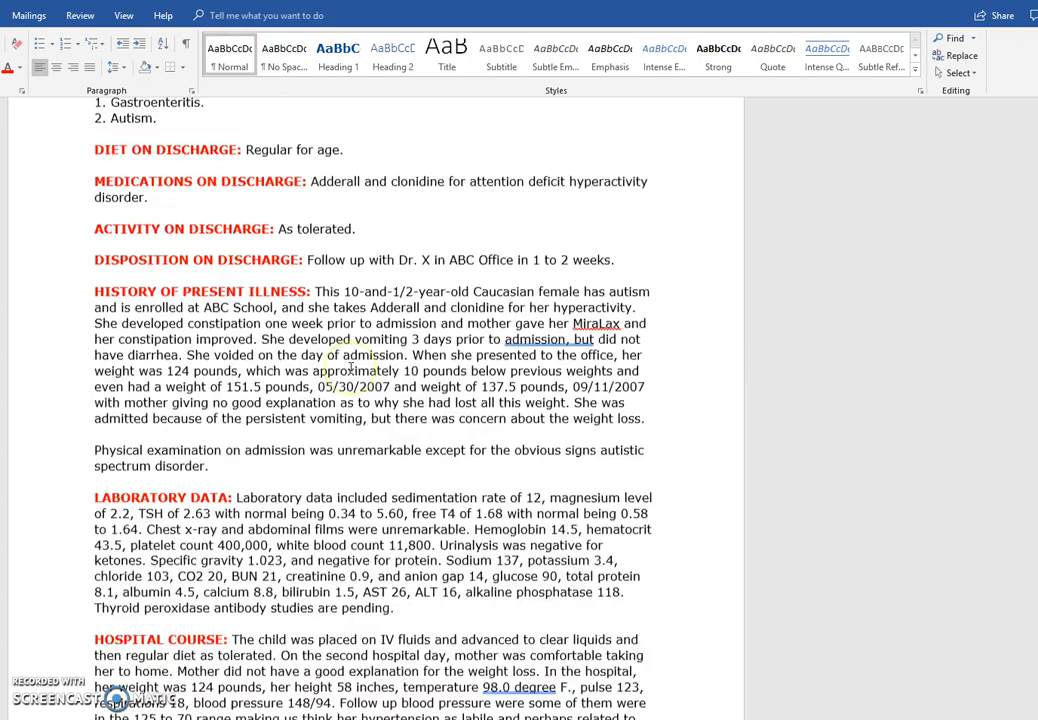
scroll(350, 368, down, 9)
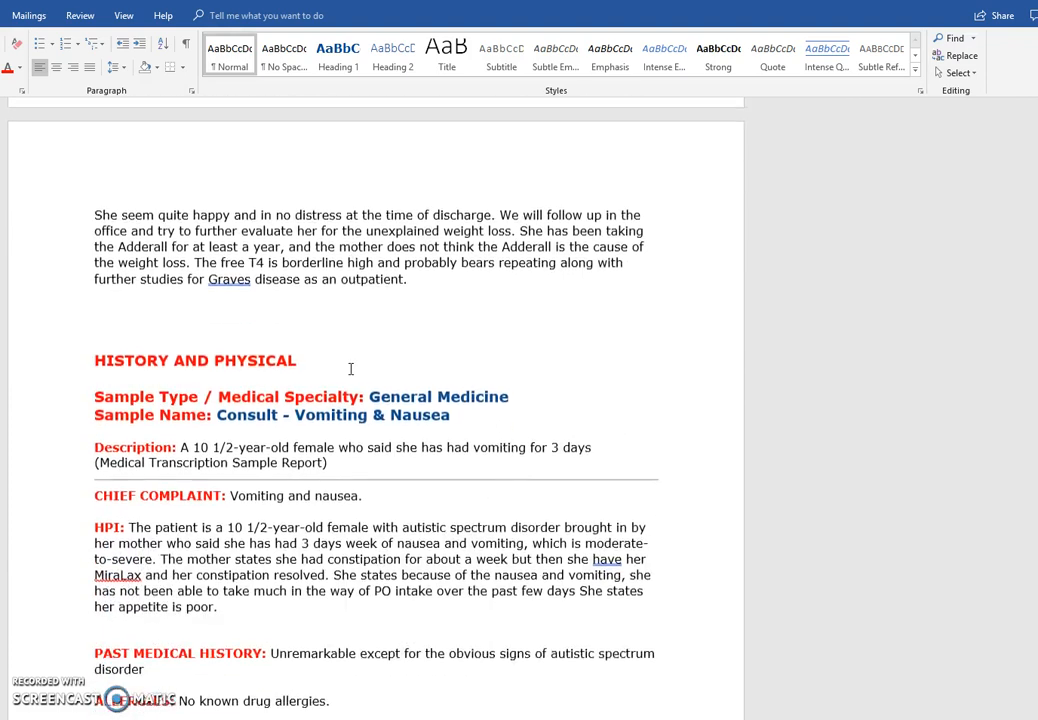
scroll(350, 370, down, 2)
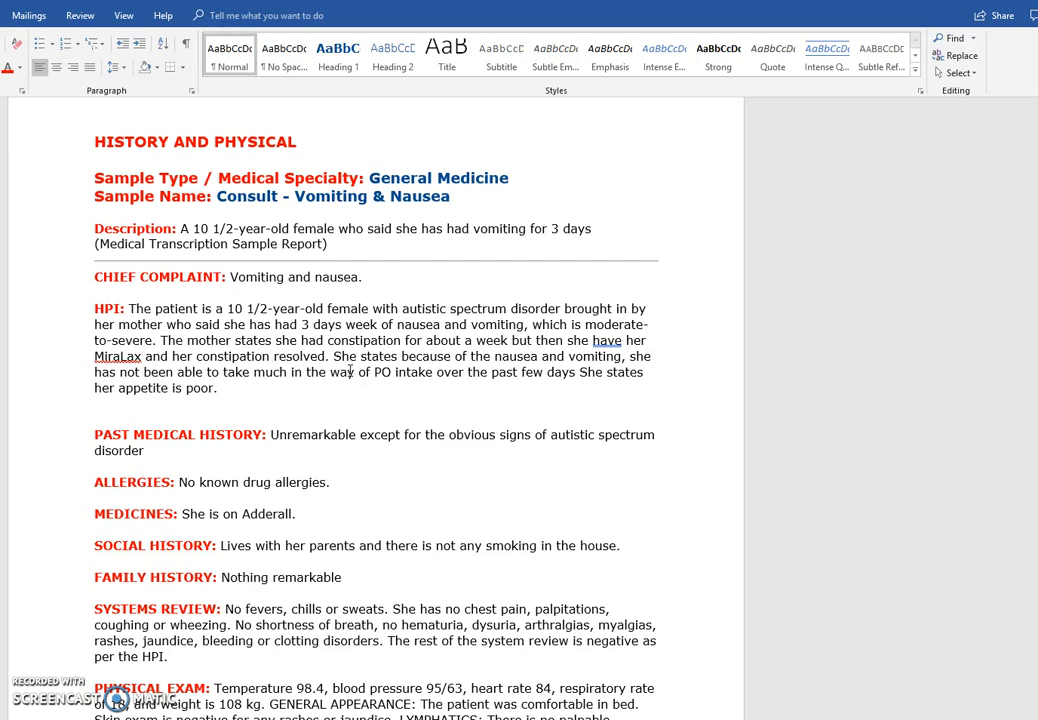
scroll(394, 350, up, 6)
scroll(395, 352, up, 6)
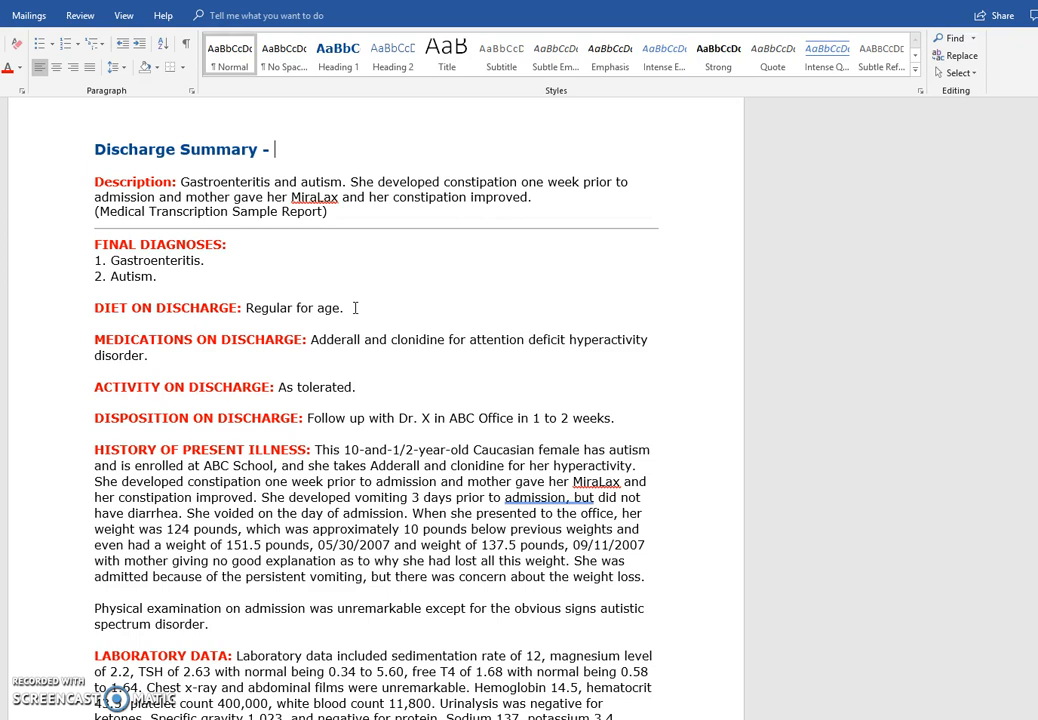
scroll(397, 322, down, 1)
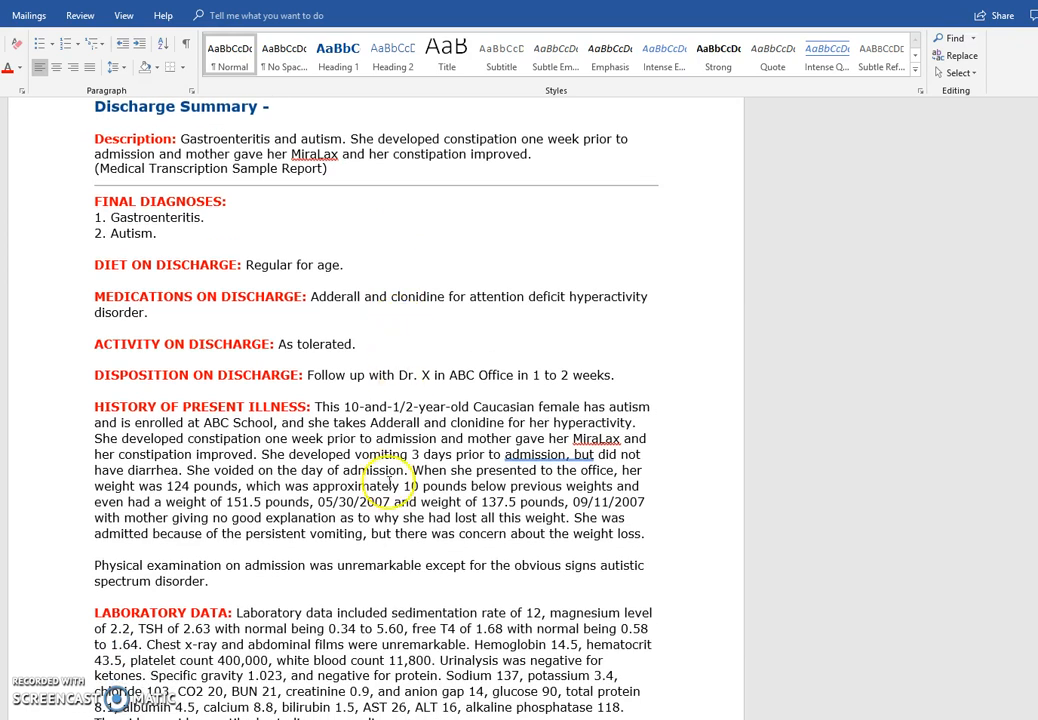
scroll(357, 359, up, 2)
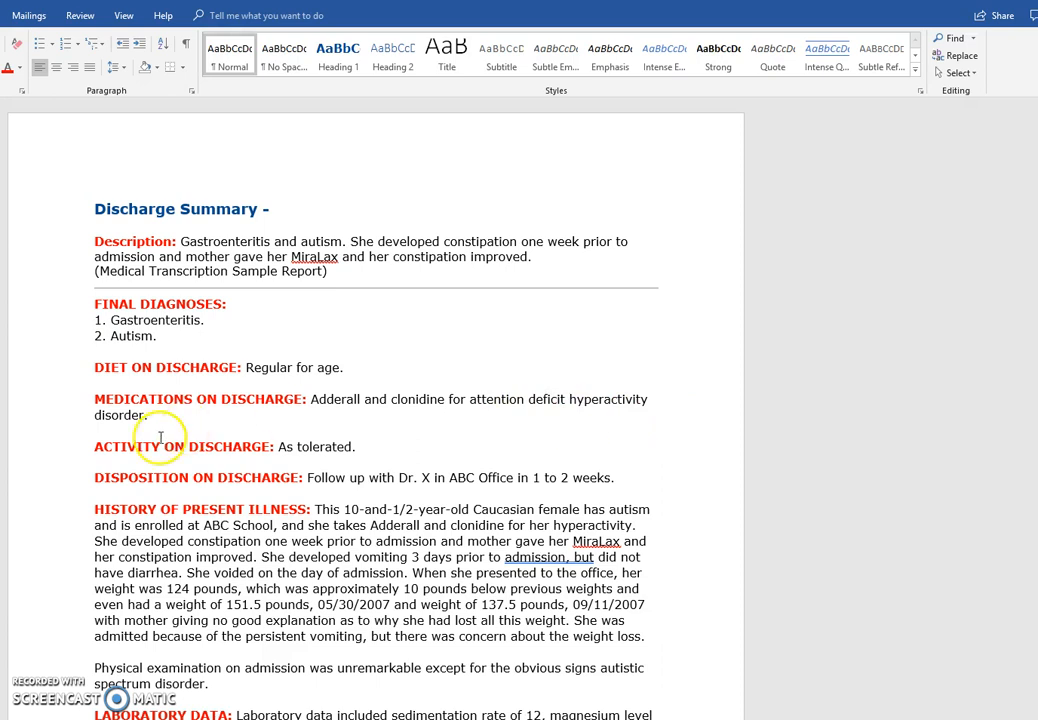
Read the laboratory data, hospital course, and the History and Physical through its impression and plan
scroll(409, 409, down, 8)
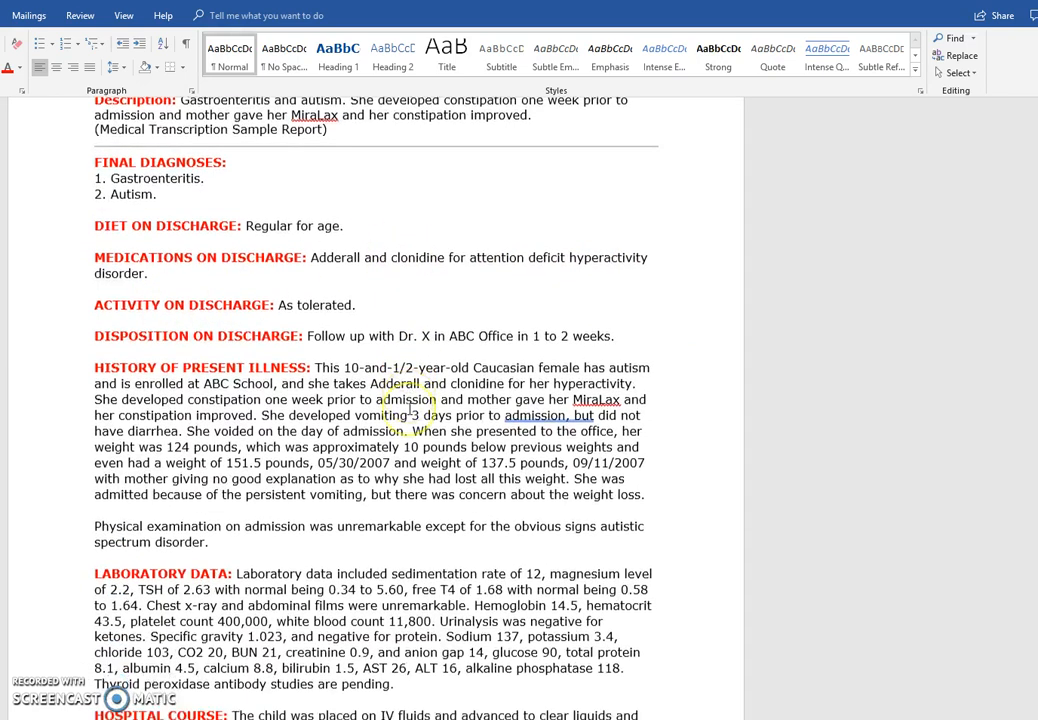
scroll(409, 409, down, 1)
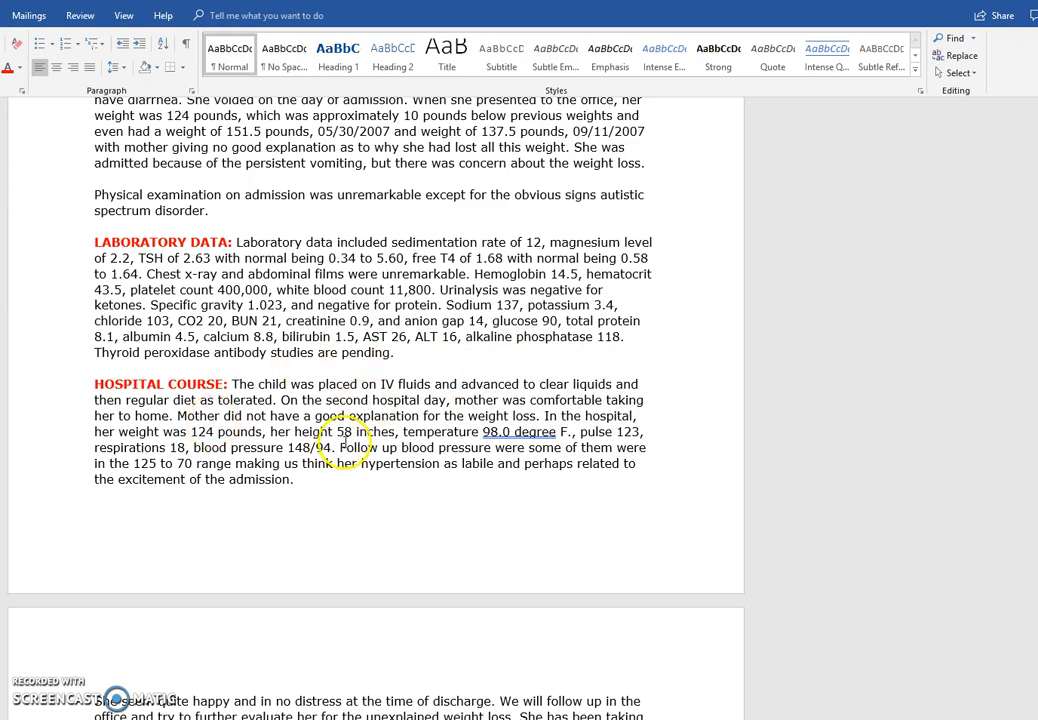
scroll(353, 415, down, 12)
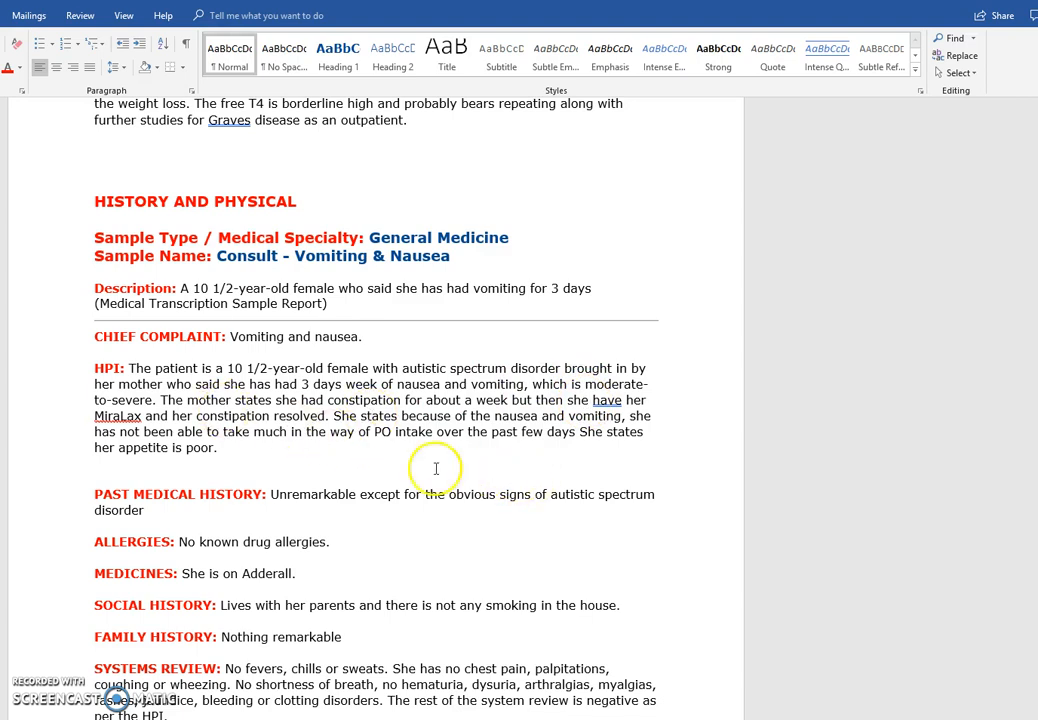
scroll(398, 468, down, 2)
scroll(398, 468, down, 1)
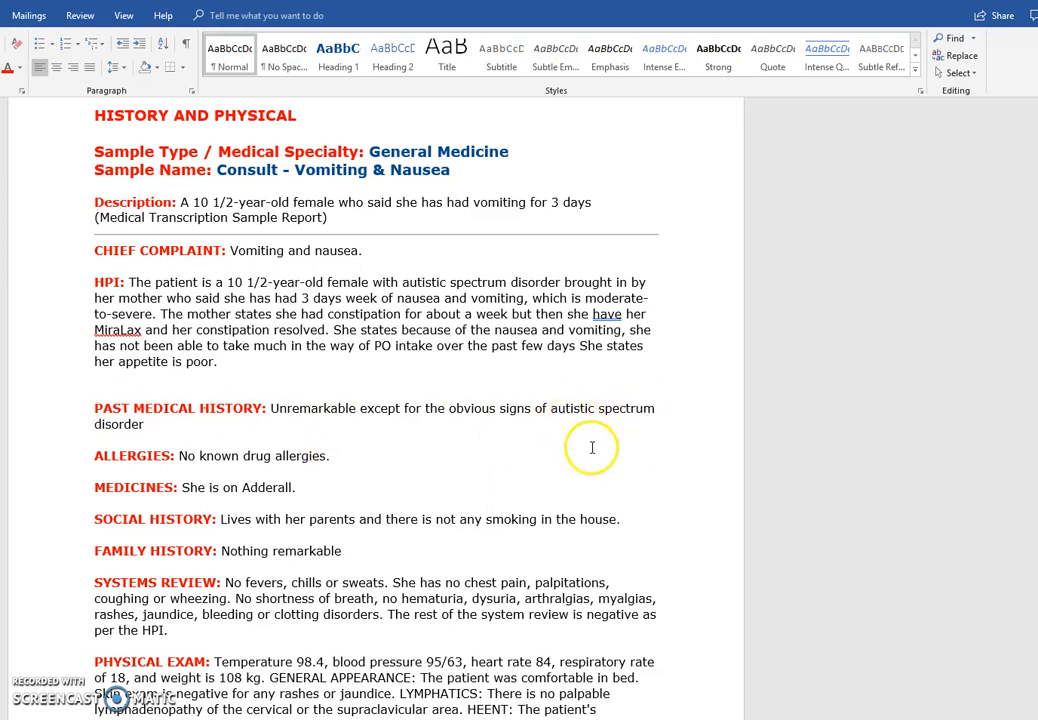
scroll(383, 527, down, 14)
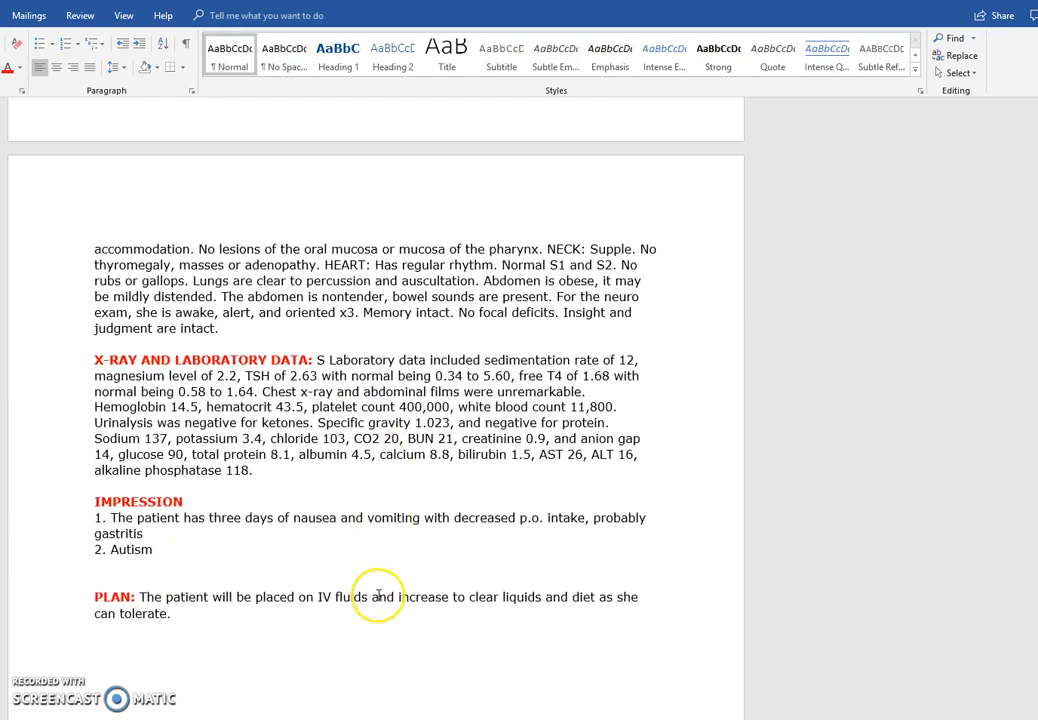
scroll(379, 596, up, 8)
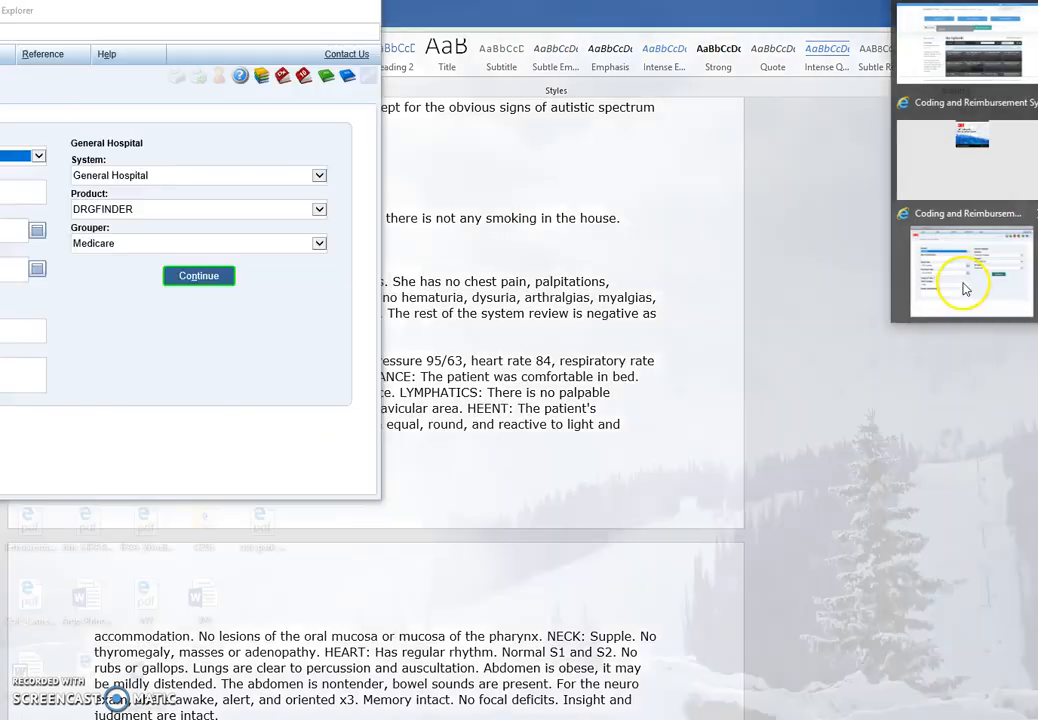
Switch to the Coding and Reimbursement System window and set the patient's age at admission to 10
click(938, 283)
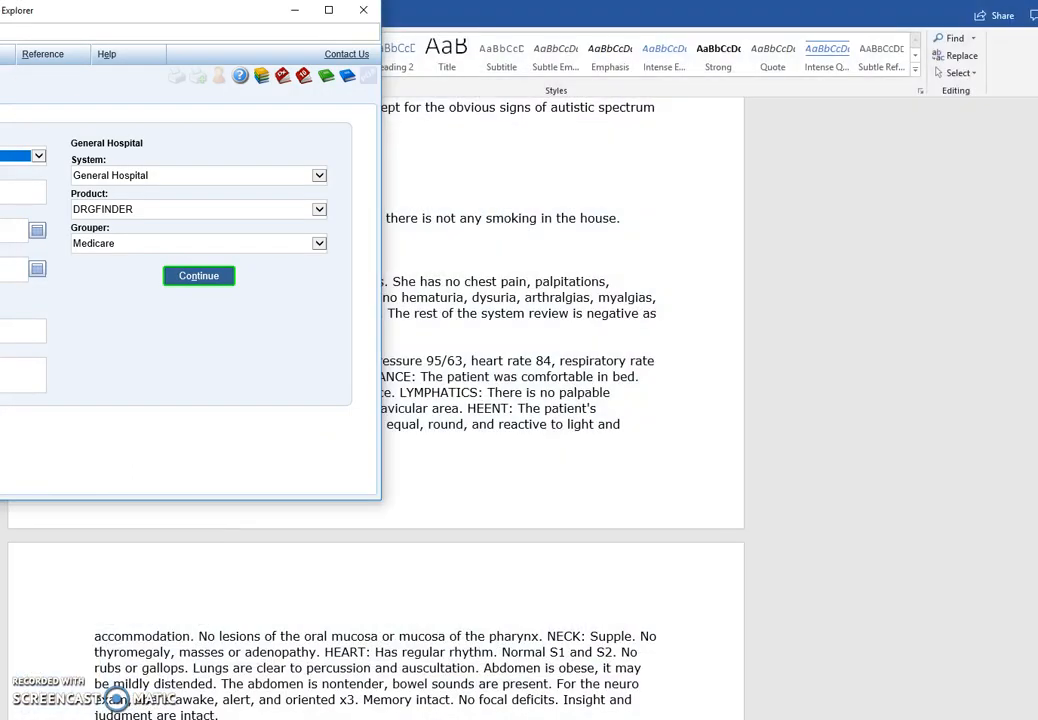
drag(63, 20, 360, 95)
click(125, 264)
text(11/2018)
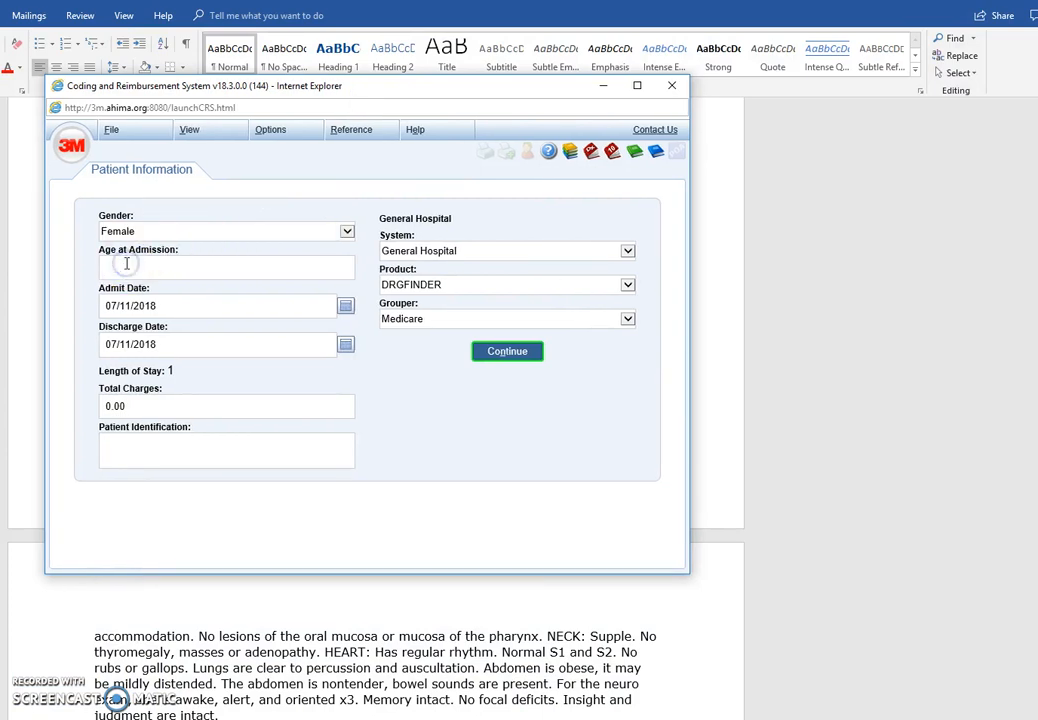
text(0)
Continue with the DRGFINDER product and set the patient disposition to Home, Self Care (UB-01)
click(453, 288)
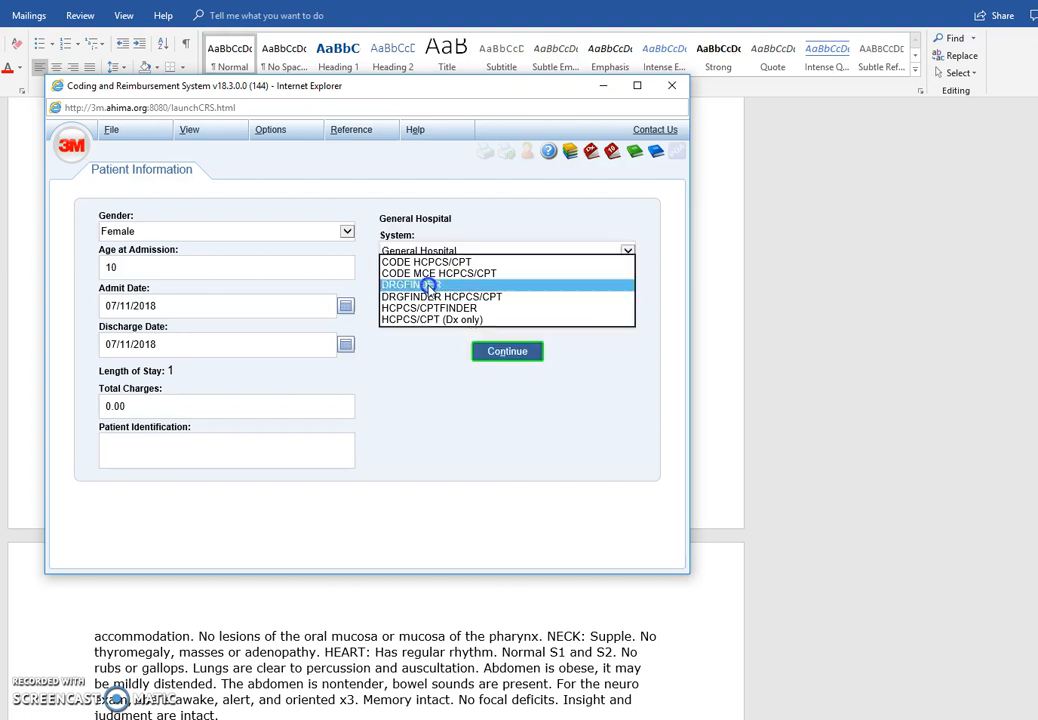
click(427, 284)
click(508, 352)
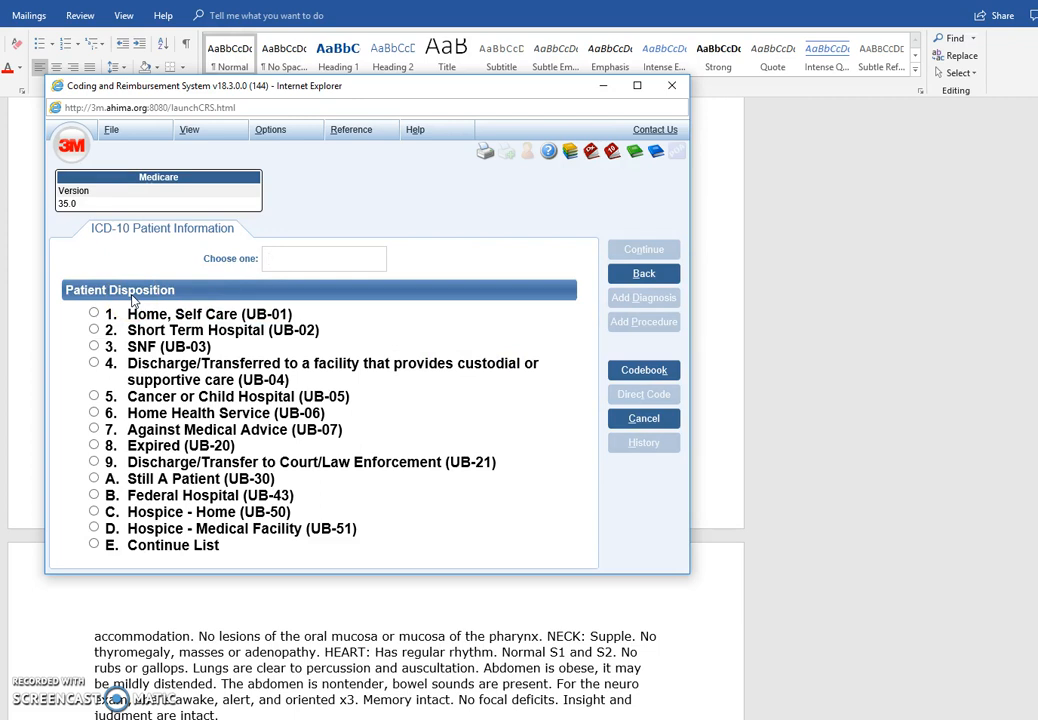
click(95, 314)
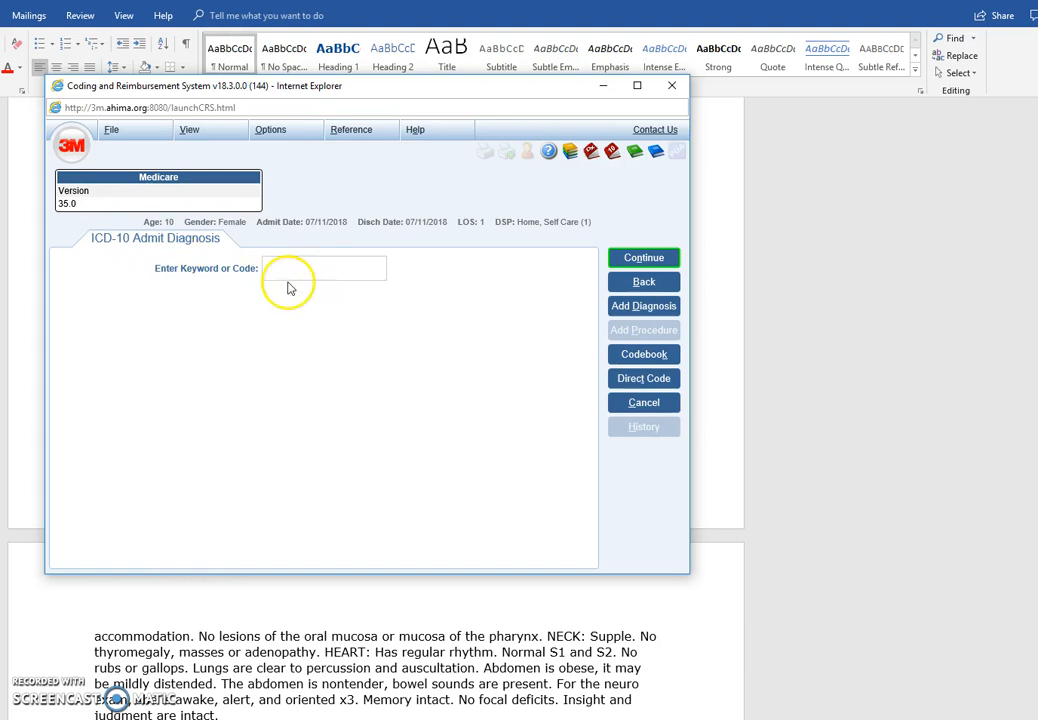
Code the admit diagnosis as unspecified noninfectious gastroenteritis, found with the keyword GASTROE
text(GASTROEN)
key(Return)
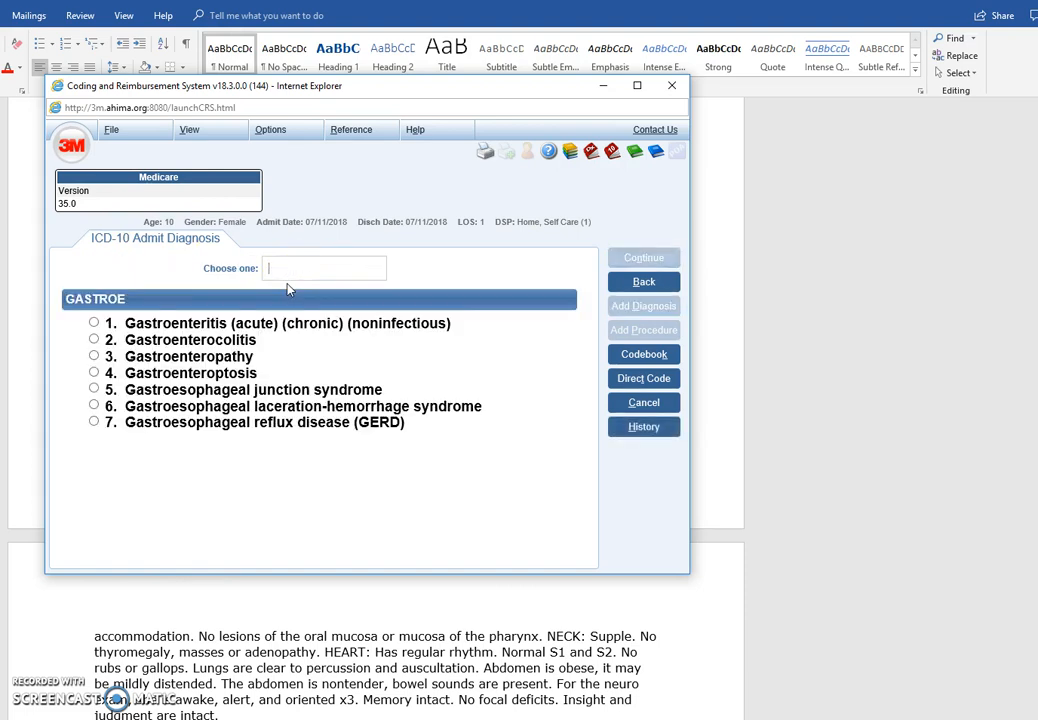
text(1)
key(Return)
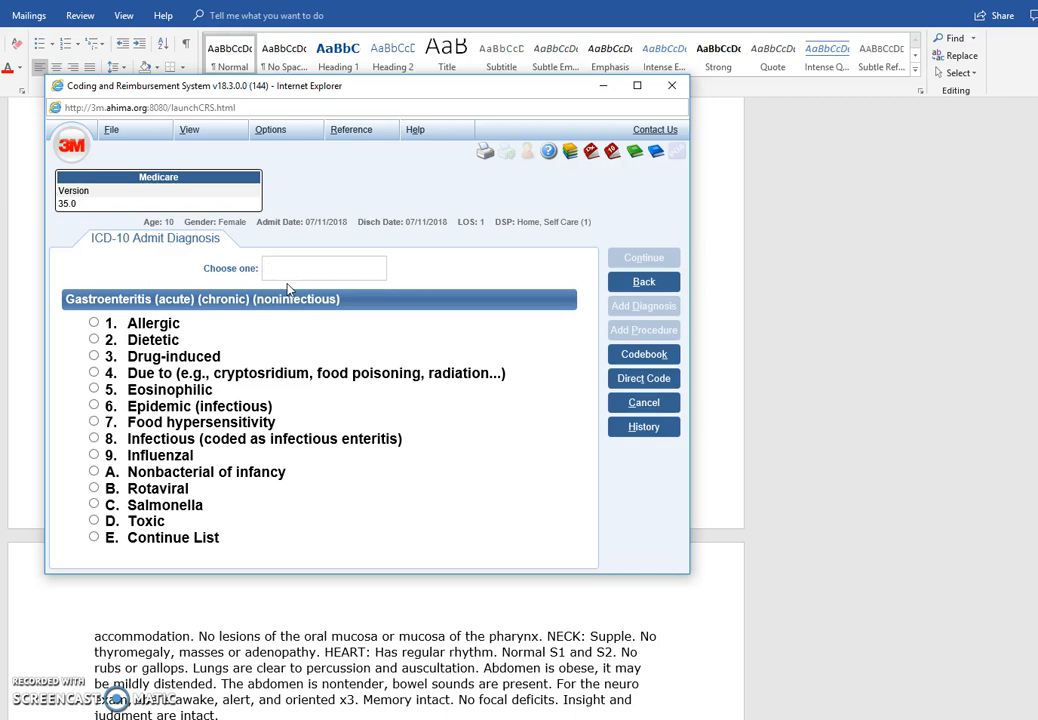
text(e)
key(Return)
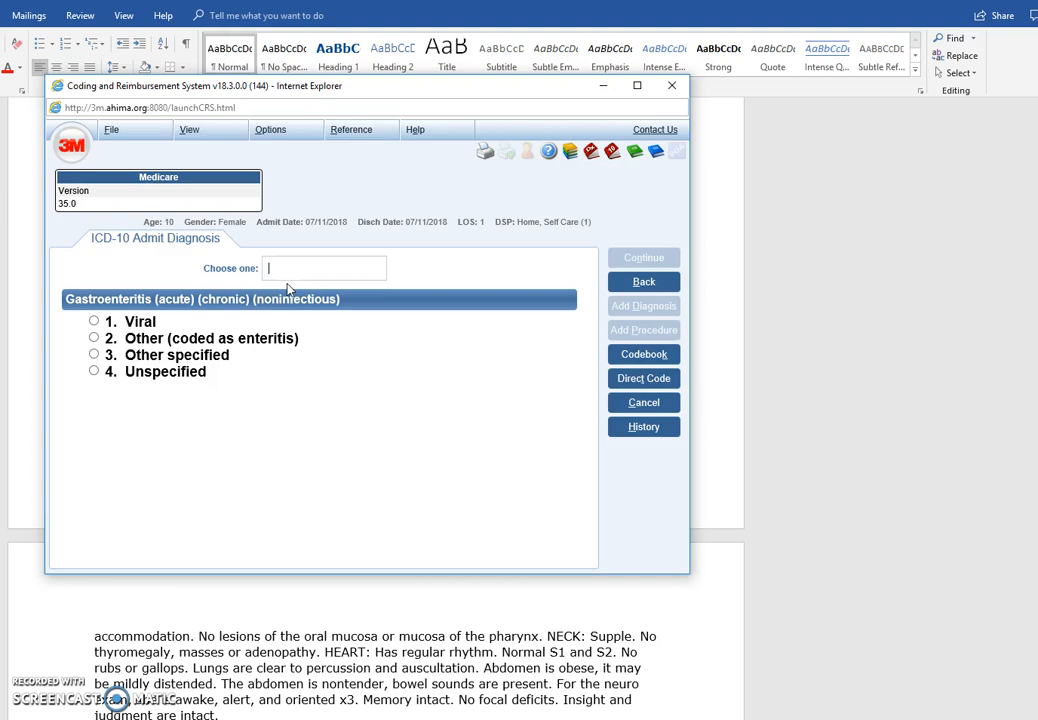
text(4)
key(Return)
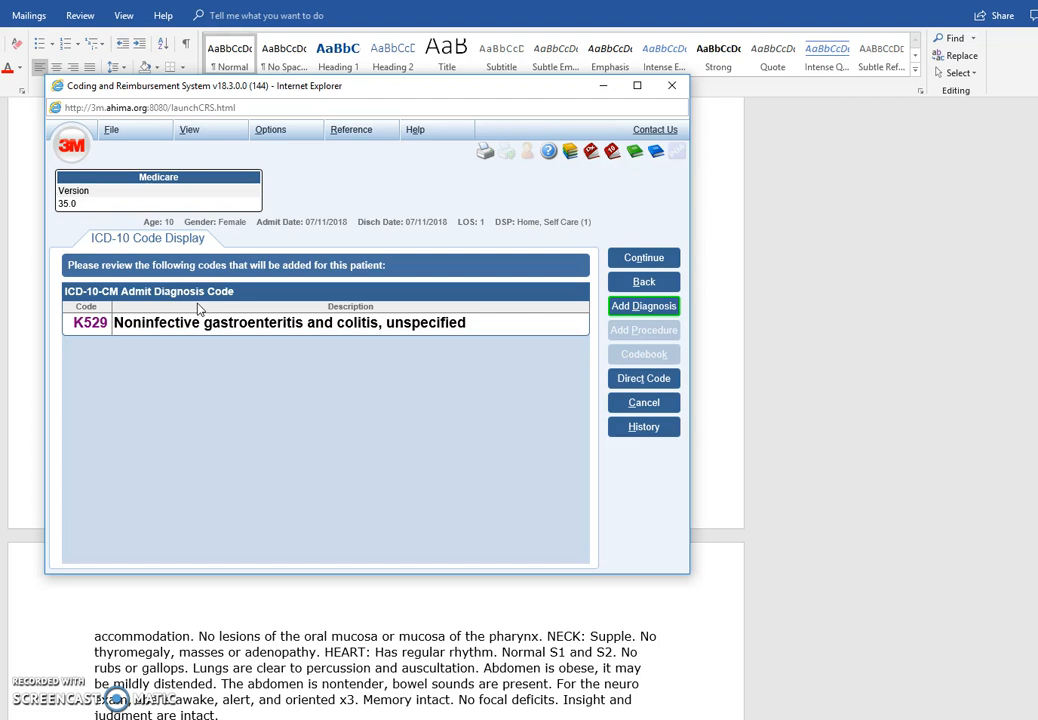
click(228, 355)
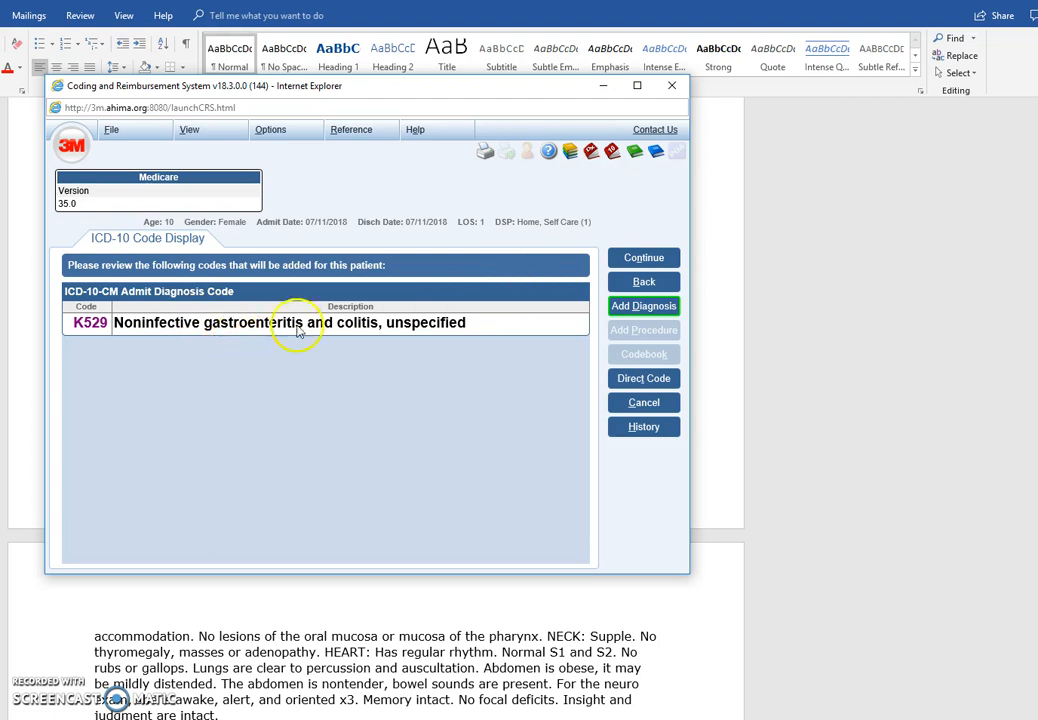
Add unspecified noninfectious gastroenteritis as the principal diagnosis, found with the keyword GASTROE
click(642, 308)
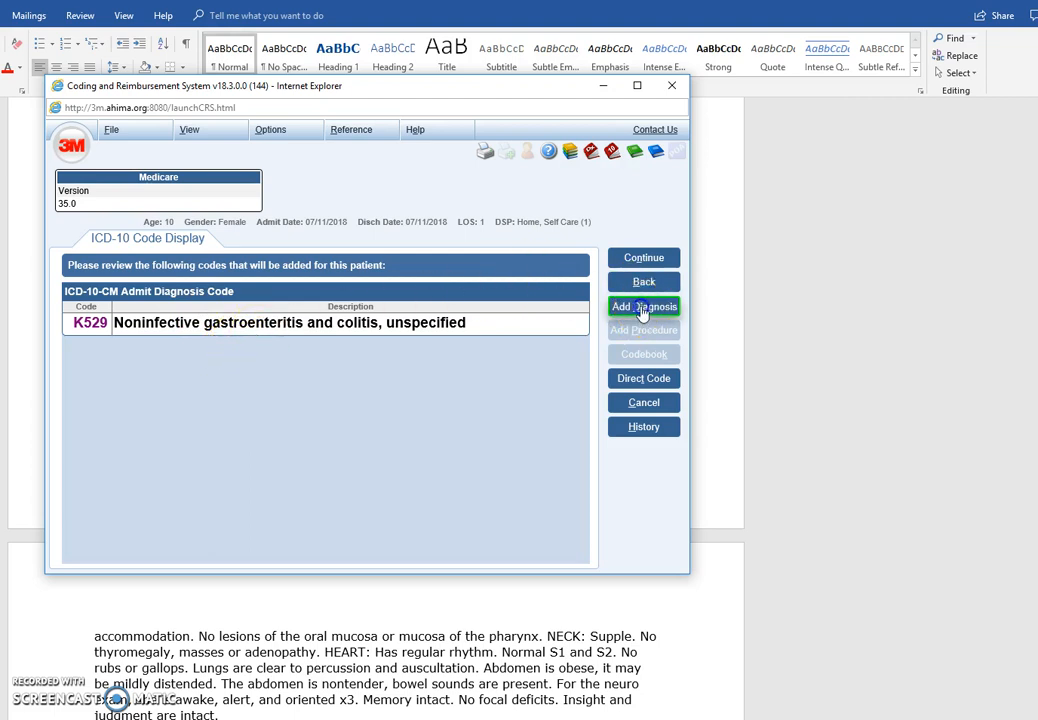
click(101, 254)
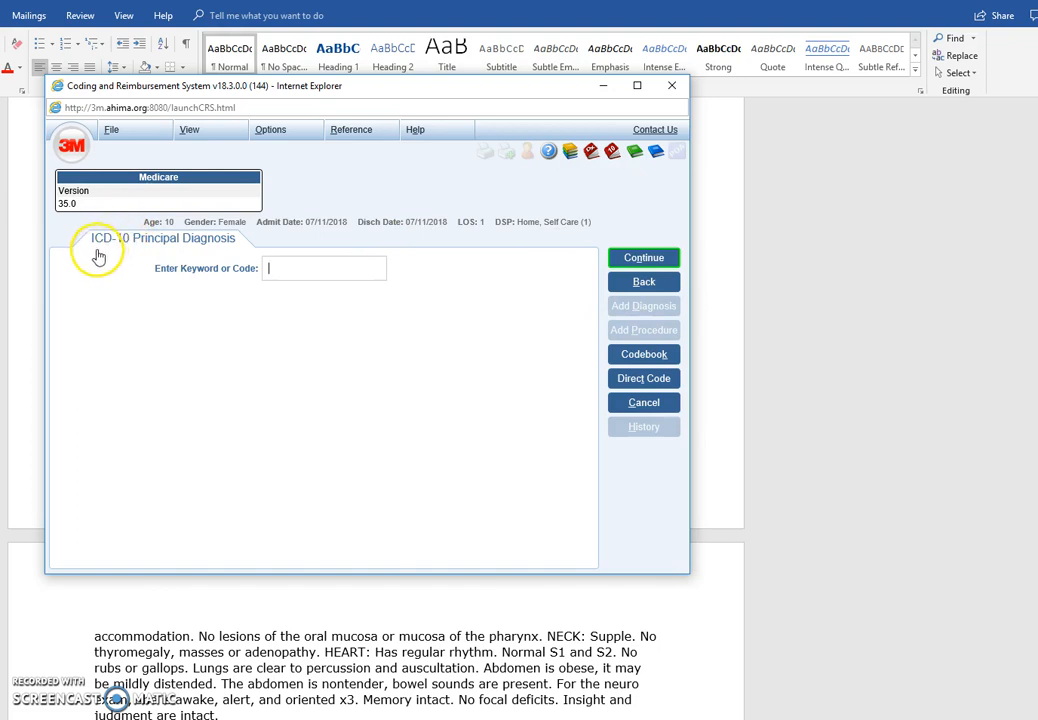
click(269, 264)
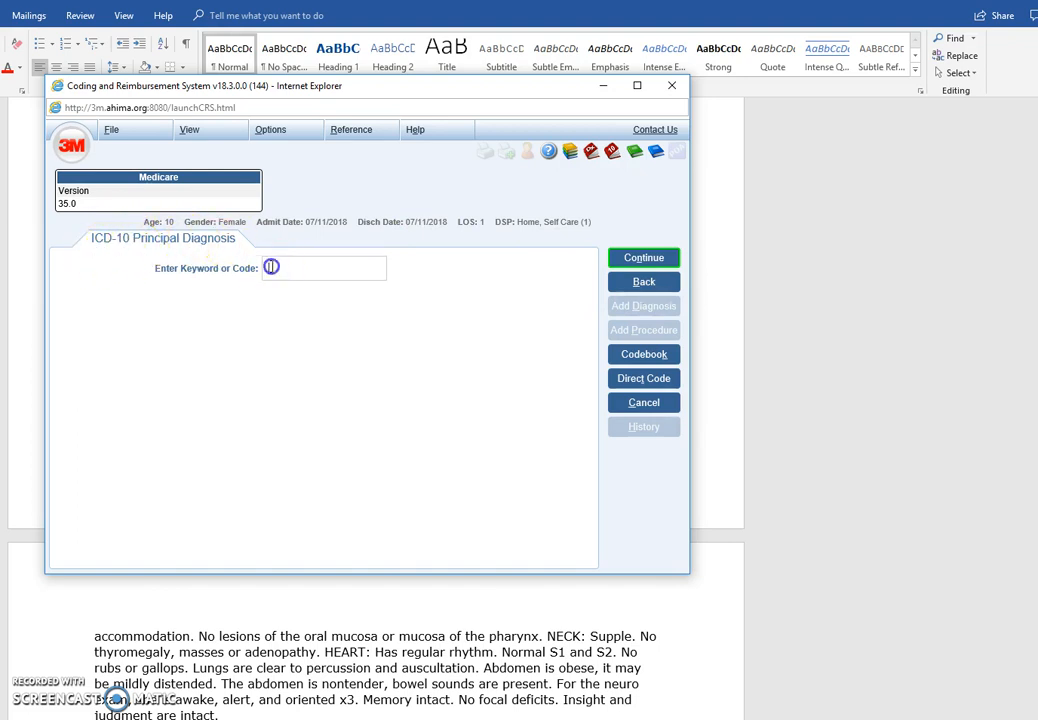
text(GASTROE)
key(Return)
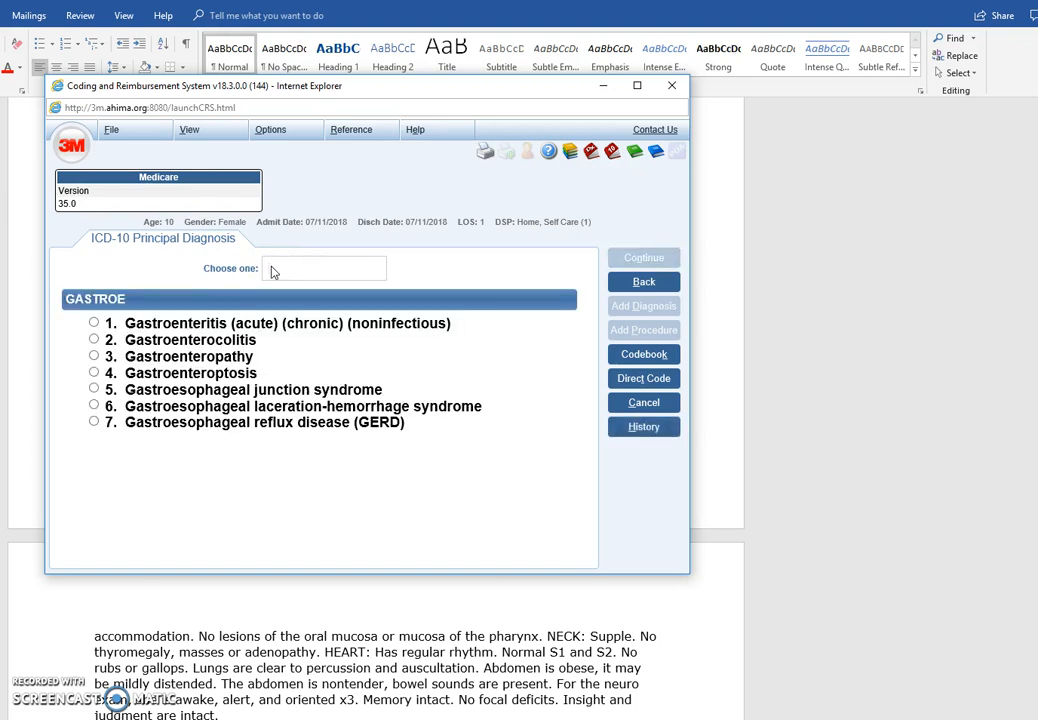
key(1)
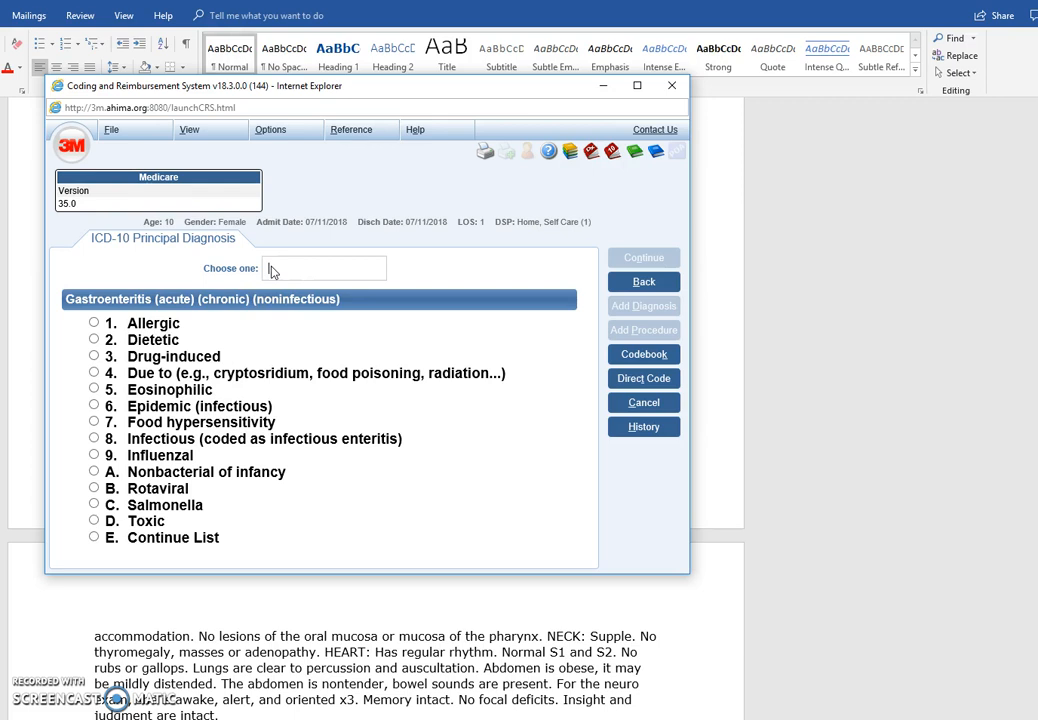
key(e)
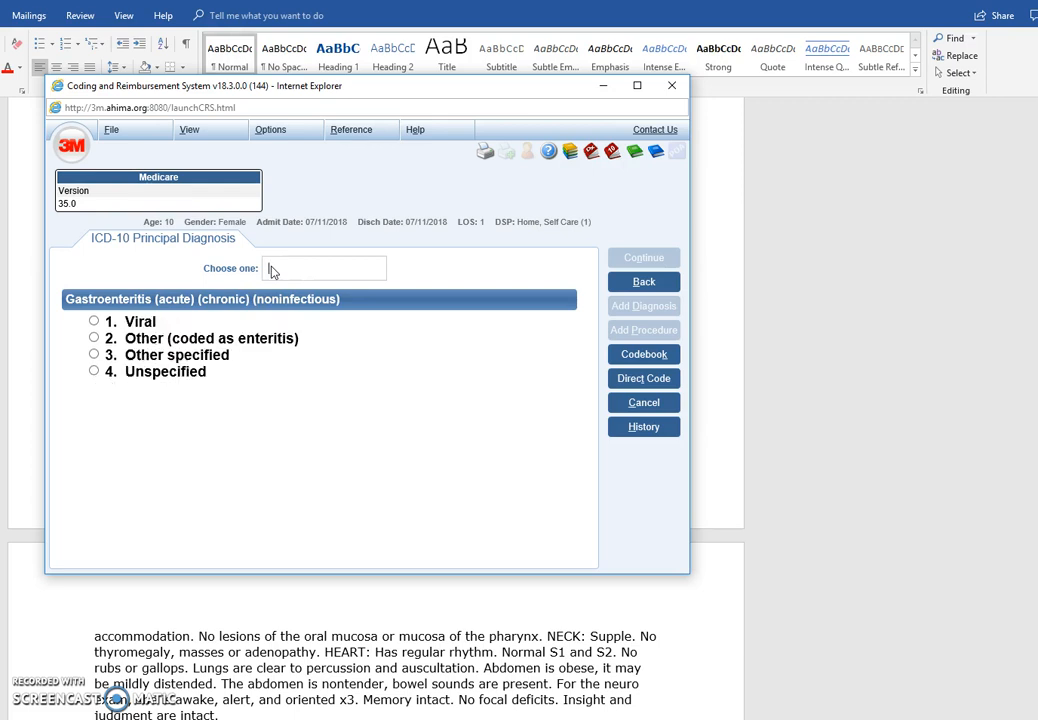
key(4)
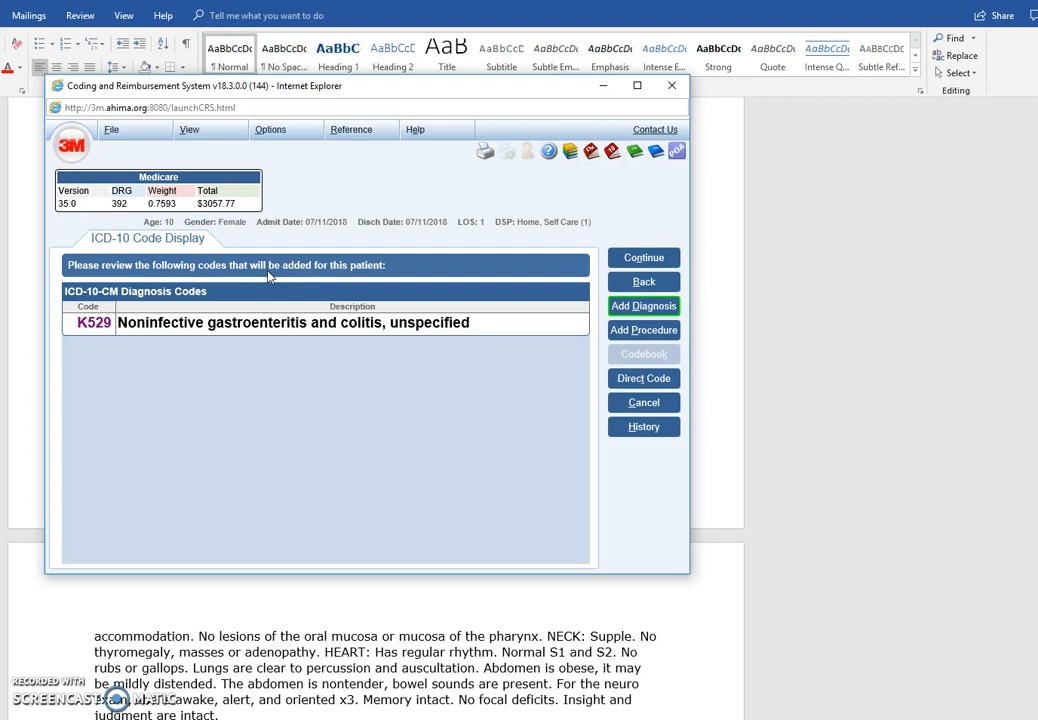
Add autism spectrum disorder as a secondary diagnosis, found with the keyword AUTI
click(650, 305)
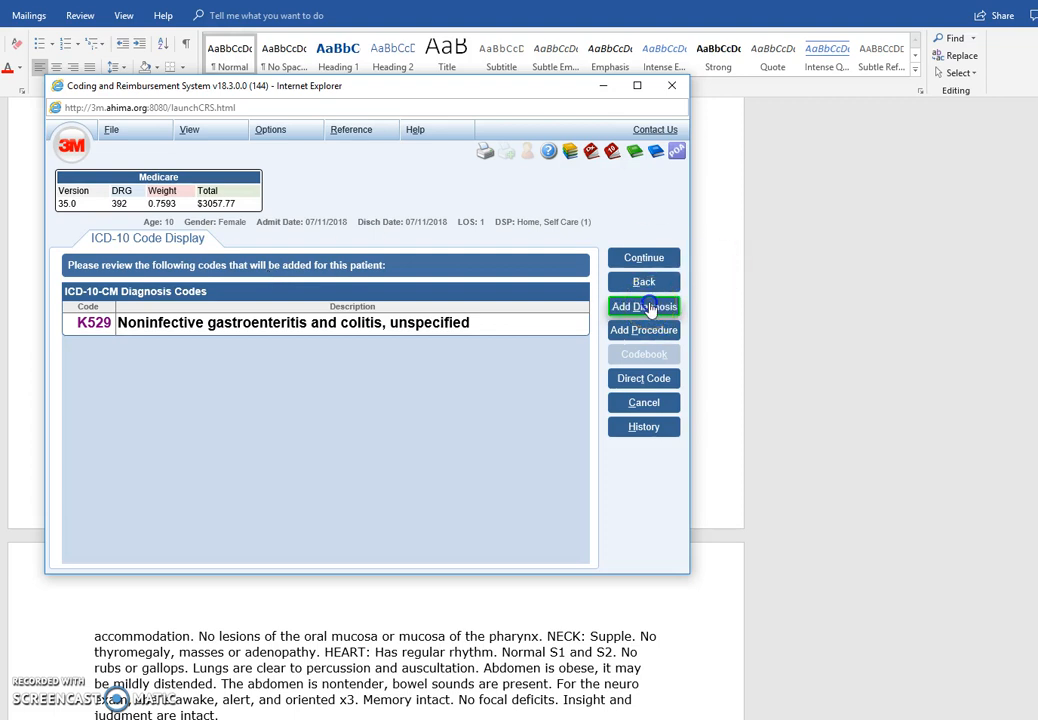
text(AUTI)
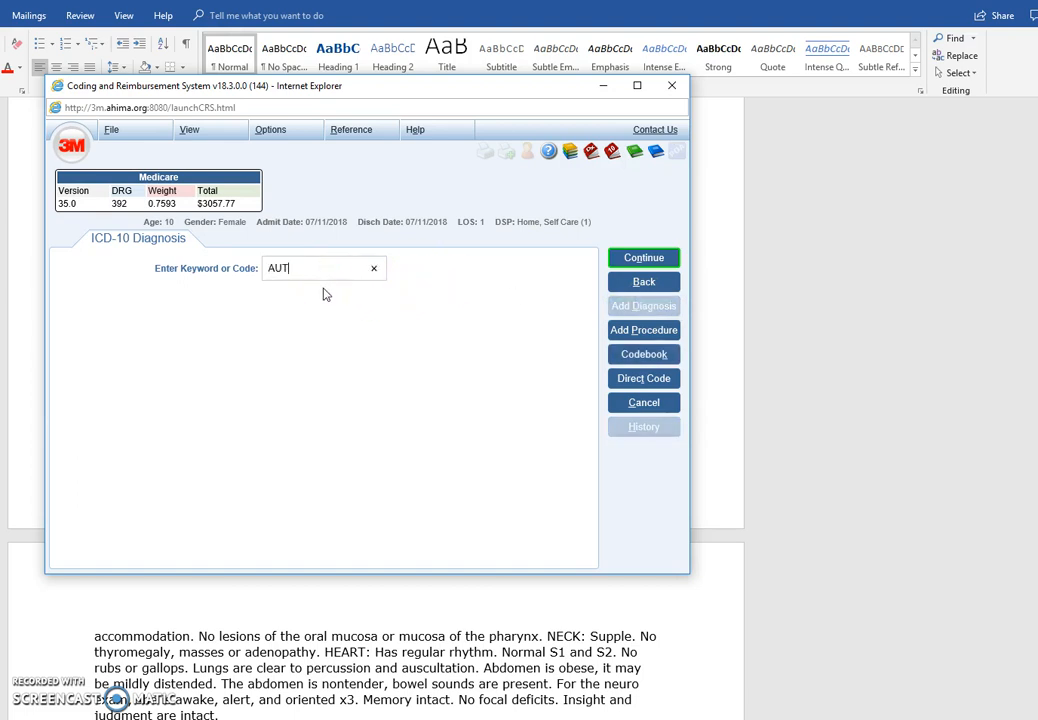
key(Return)
text(1)
key(Return)
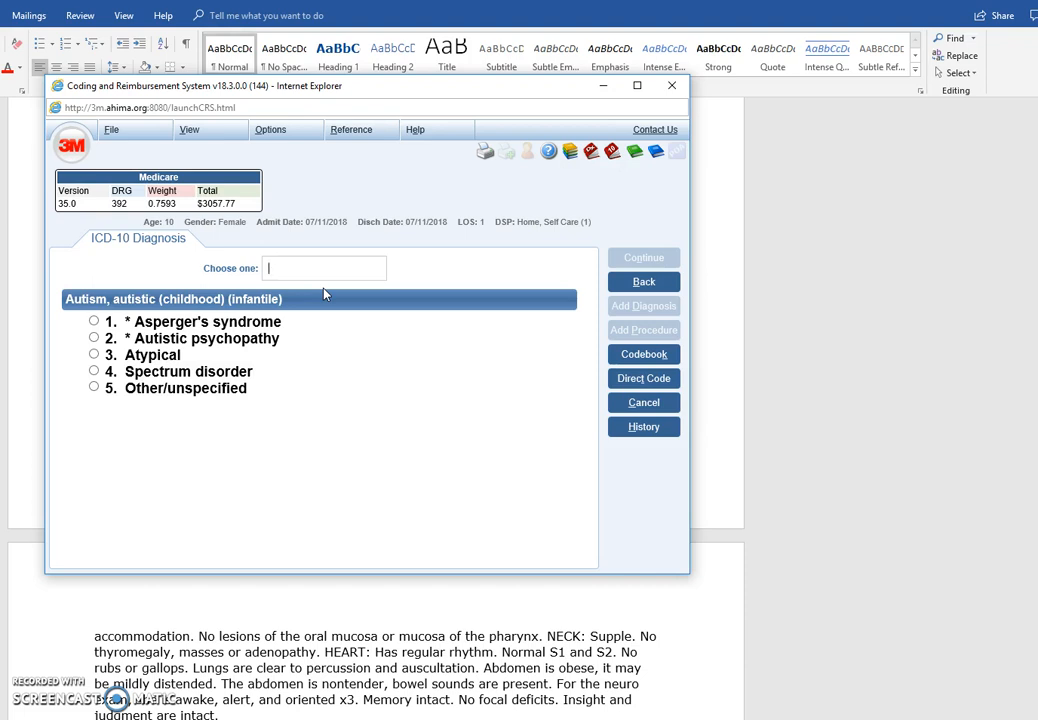
text(4)
key(Return)
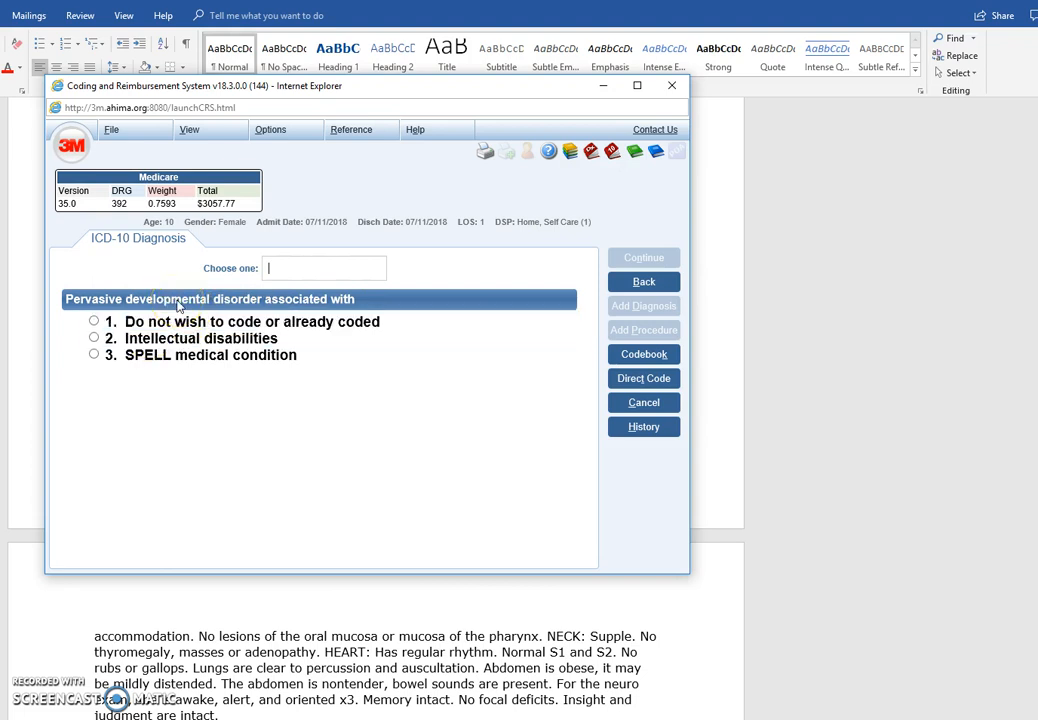
Spell out the medical condition associated with the pervasive developmental disorder as ADHD, found with the keyword ADH
text(3)
key(Return)
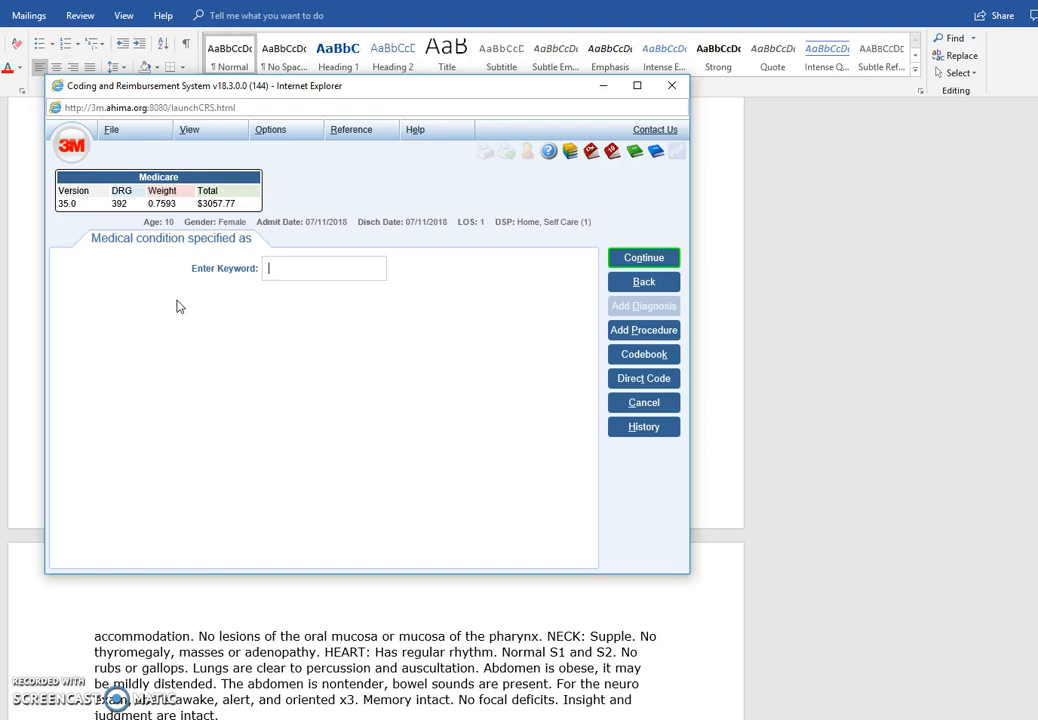
text(ADH)
key(Return)
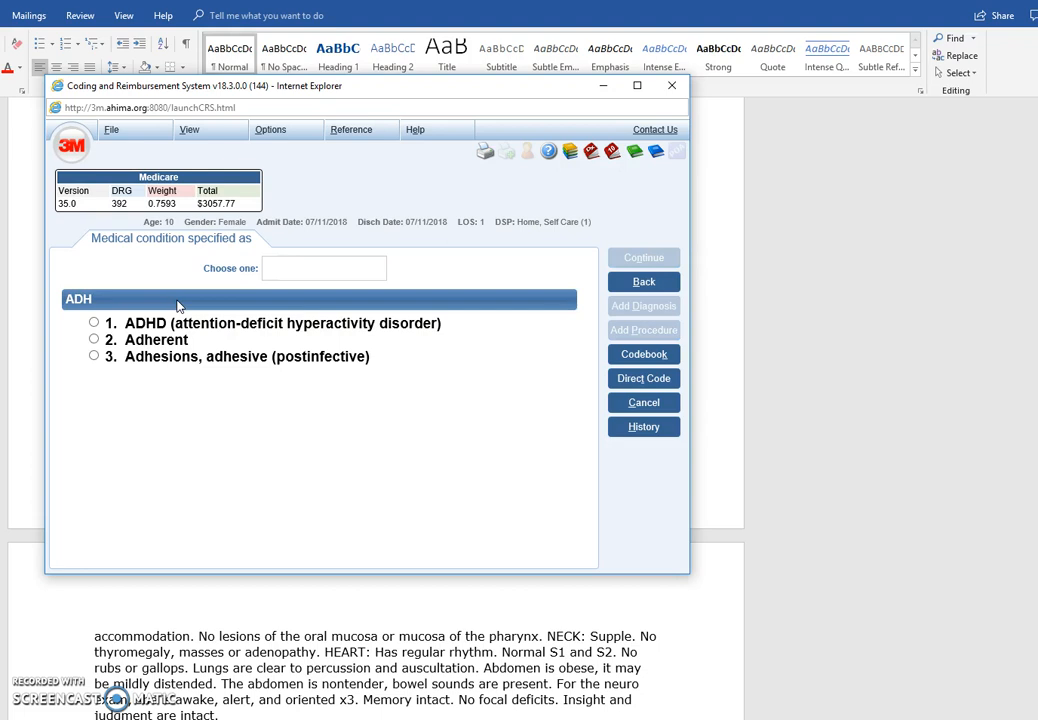
click(182, 305)
click(150, 323)
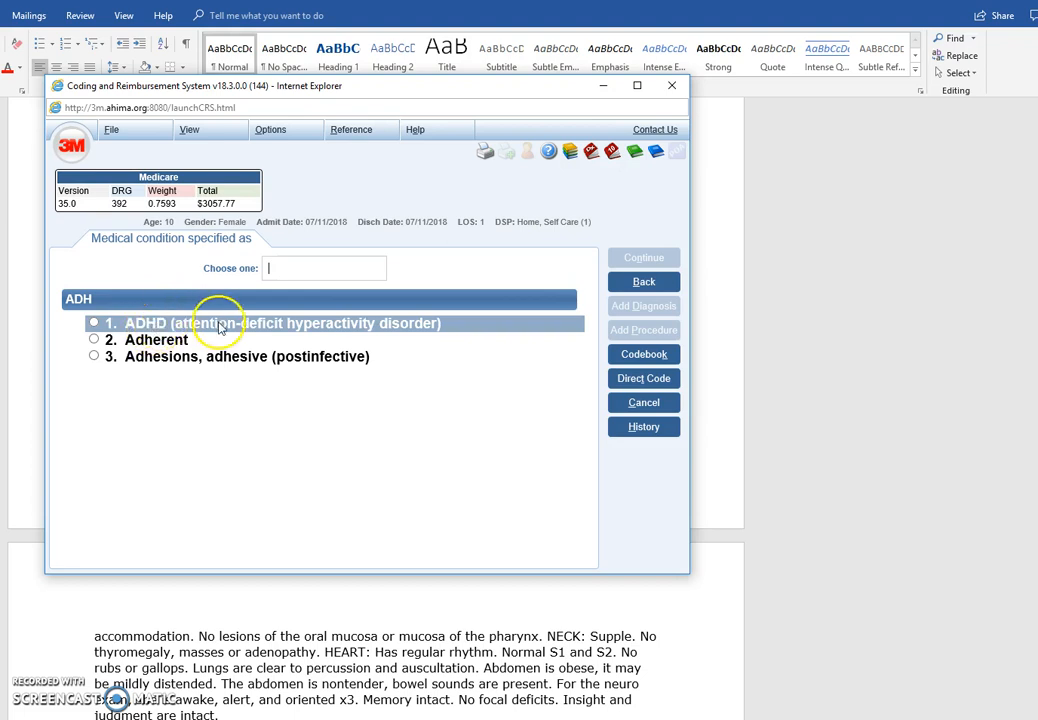
click(95, 324)
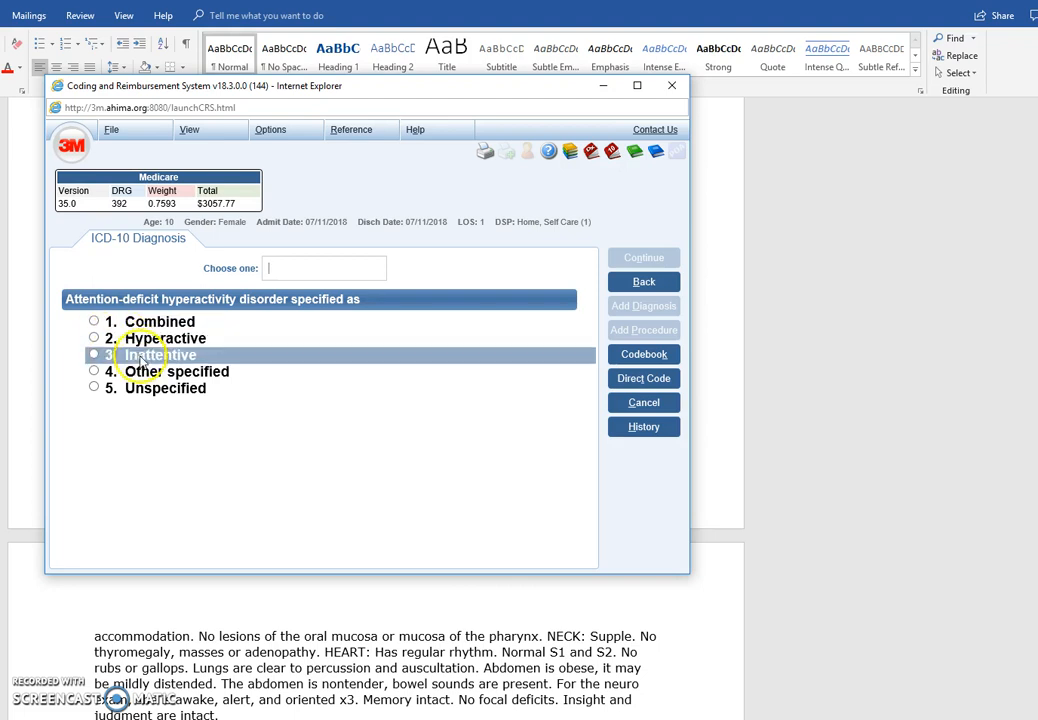
Specify the attention-deficit hyperactivity disorder as Unspecified without coding a further associated disorder, and accept the codes into the patient's summary
click(94, 390)
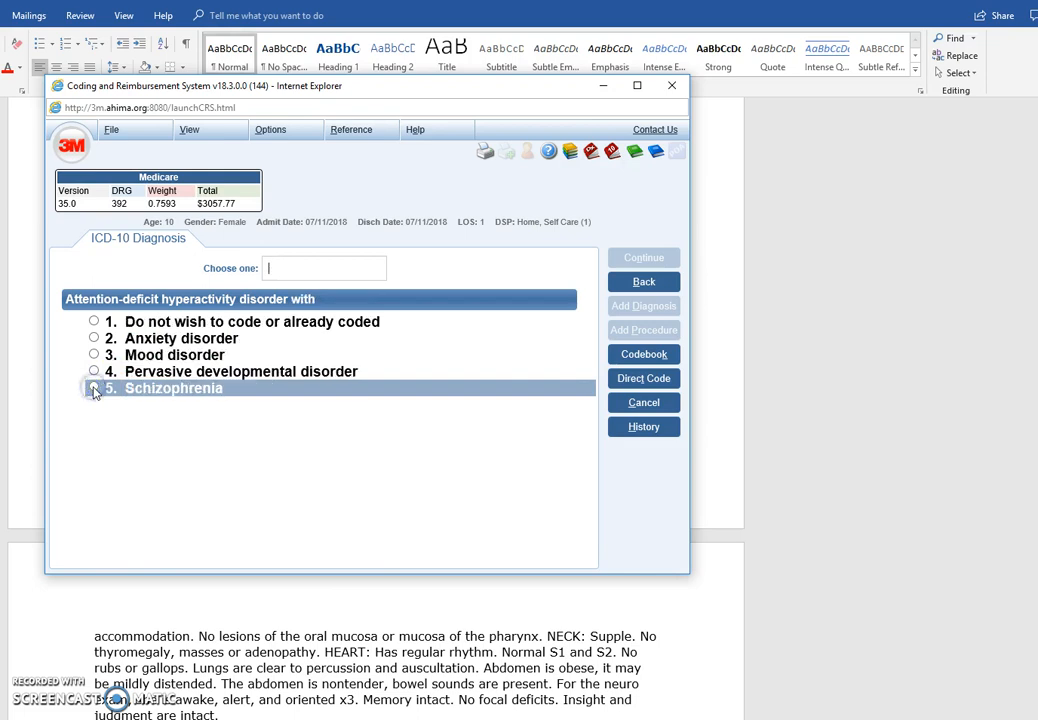
click(95, 341)
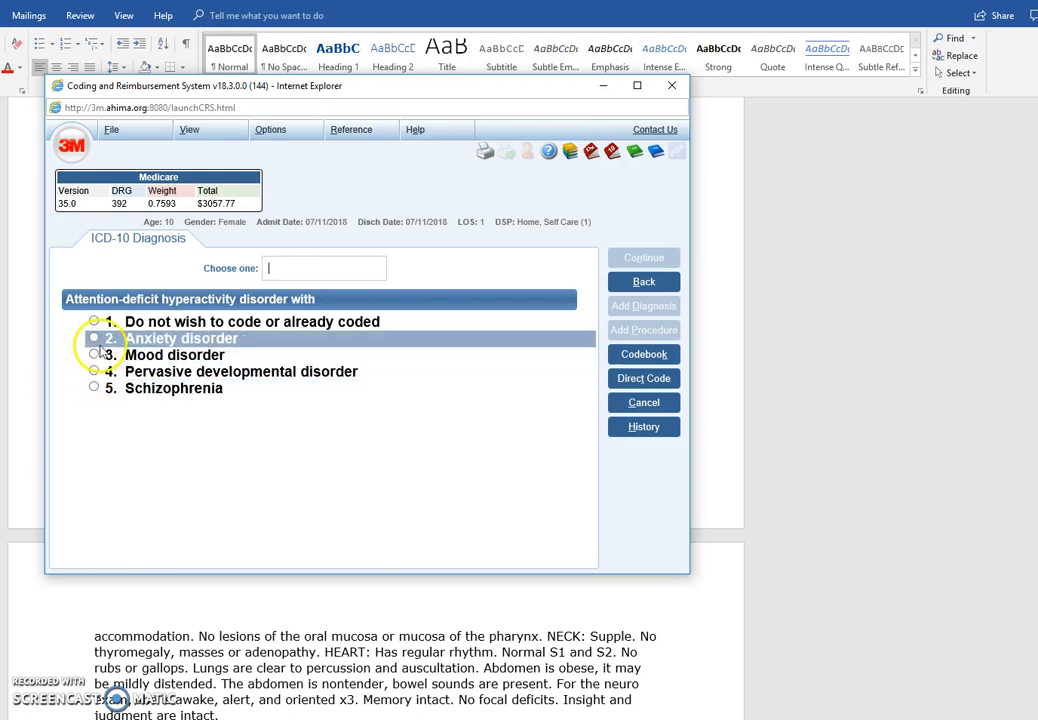
click(94, 372)
click(96, 389)
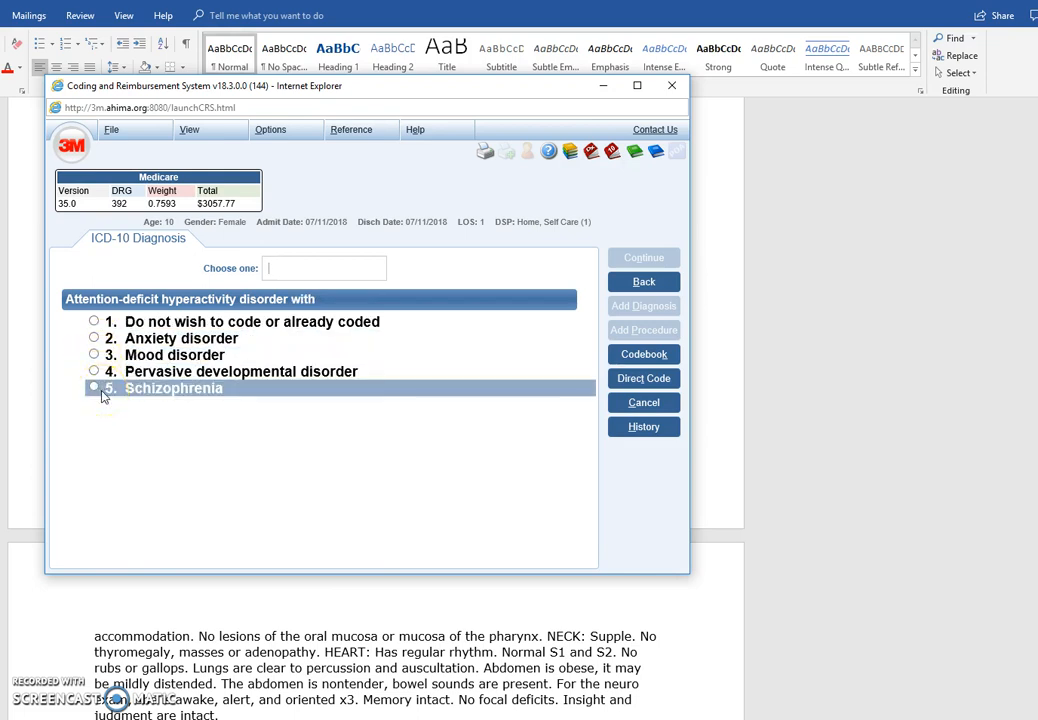
click(94, 322)
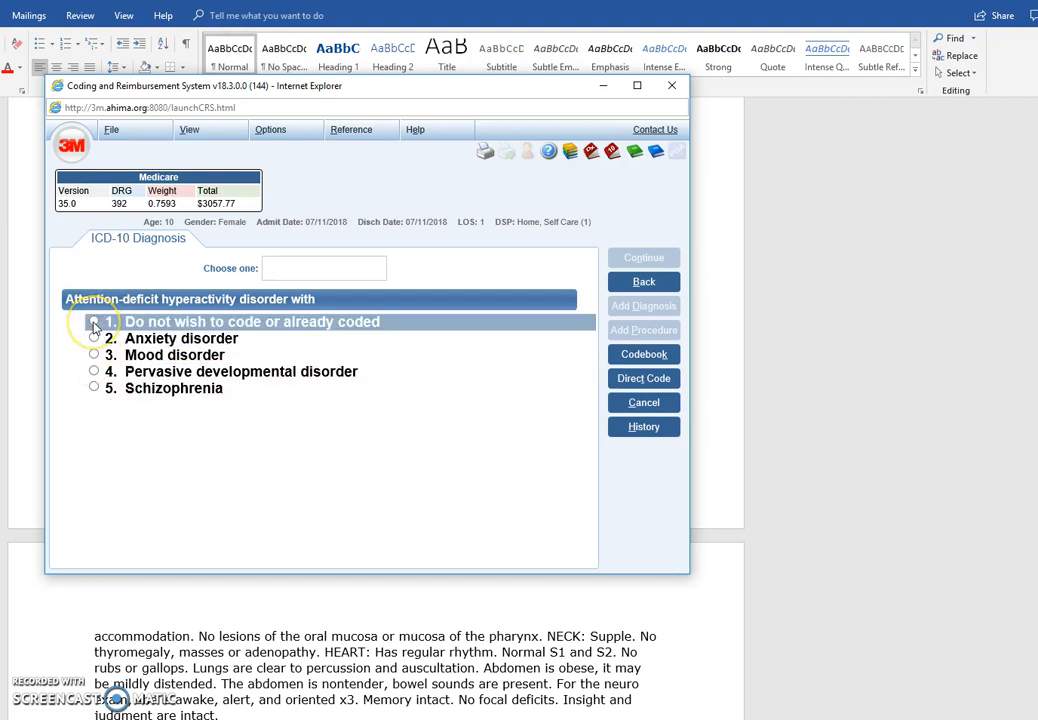
click(94, 322)
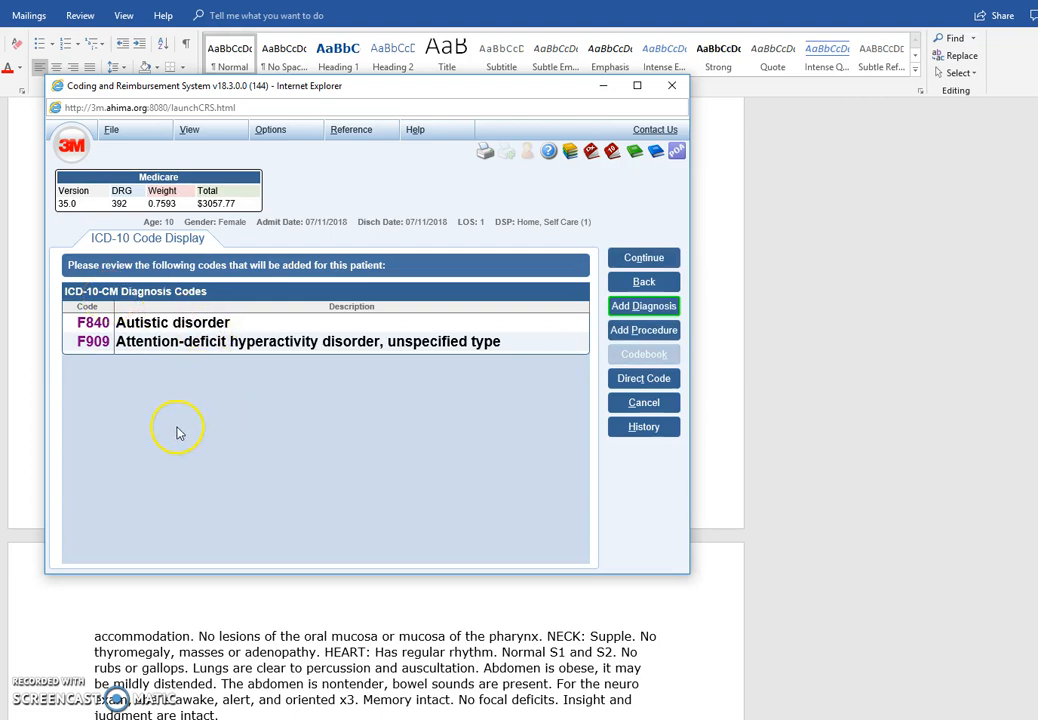
click(643, 259)
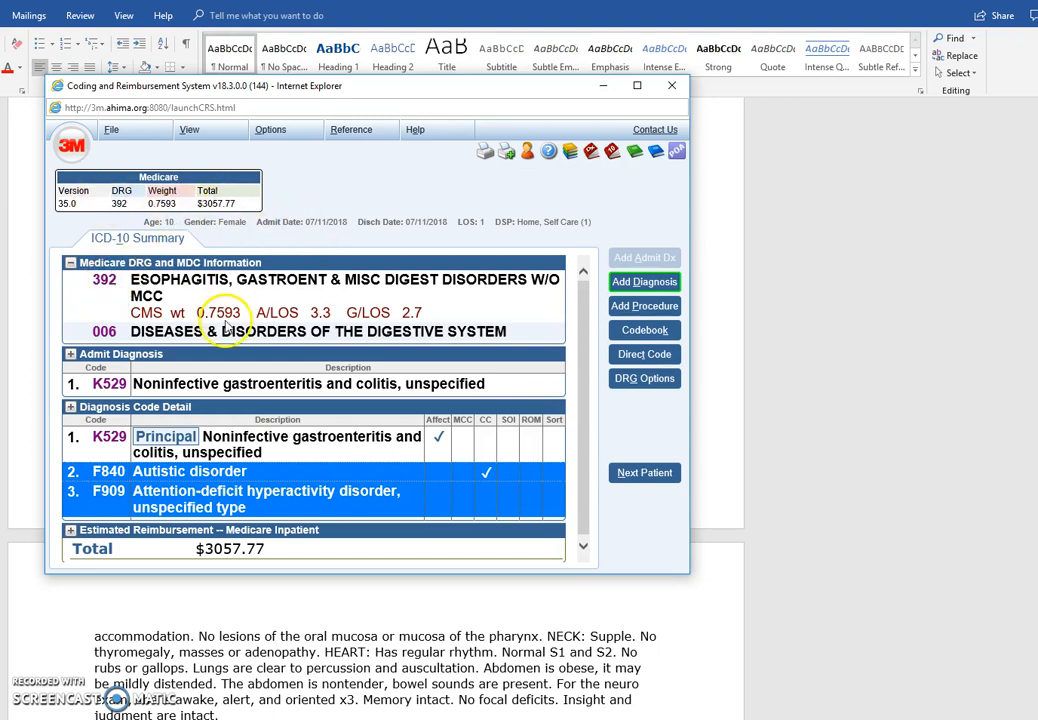
Set the Present On Admission indicator to Y for diagnosis codes K529, F840 and F909
scroll(245, 310, down, 1)
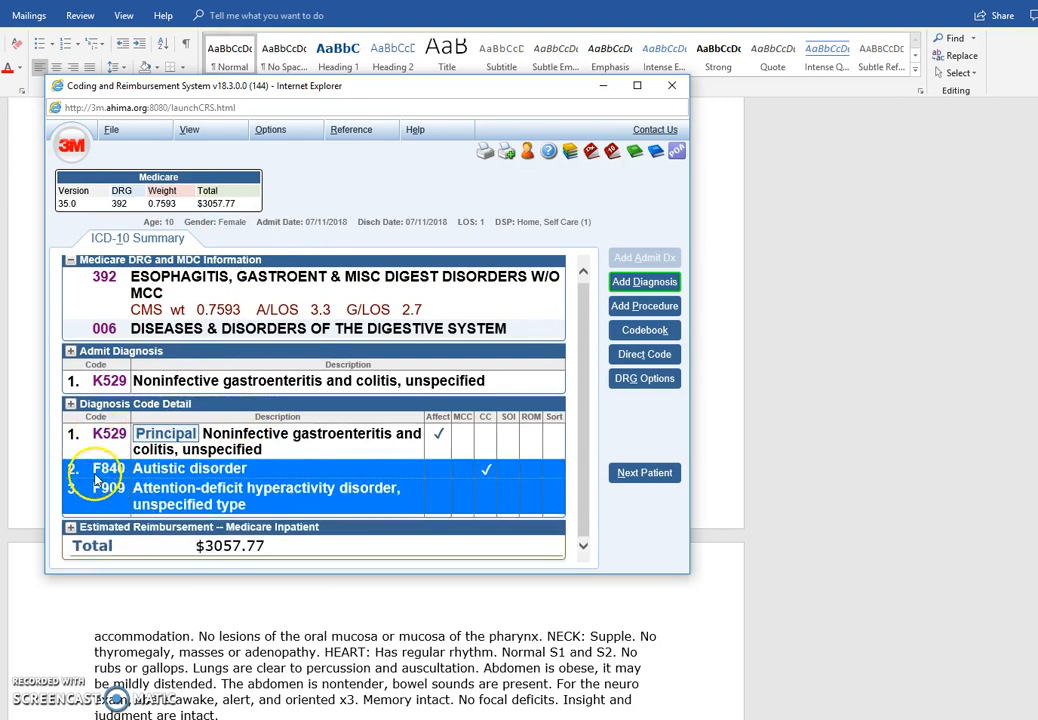
mouse_move(101, 482)
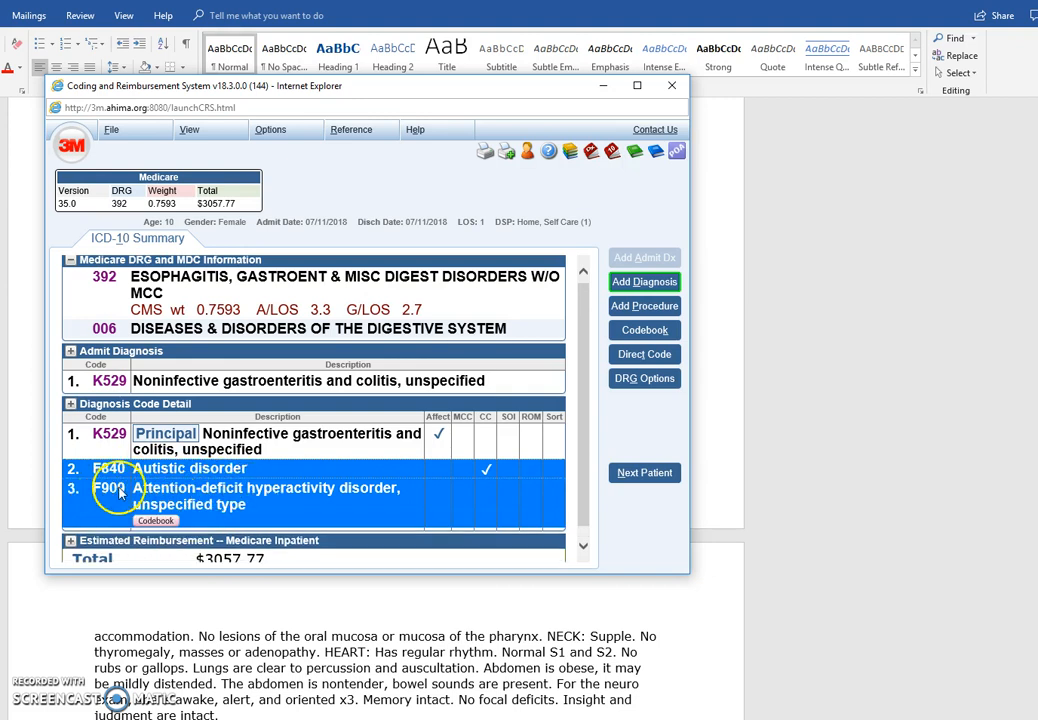
mouse_move(150, 440)
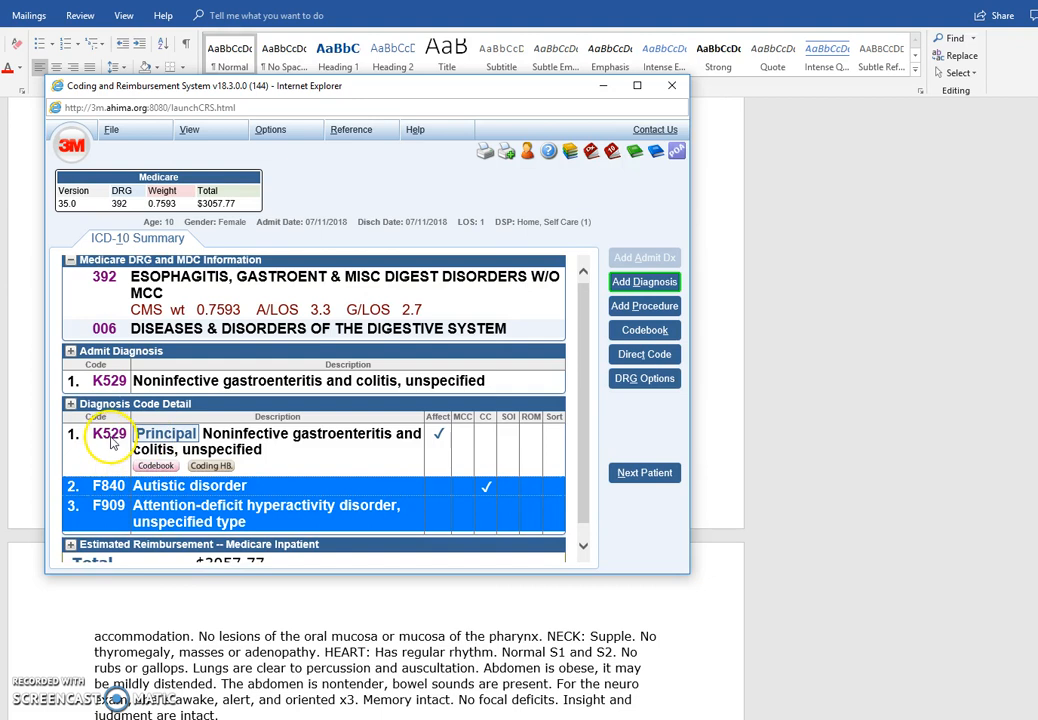
right_click(112, 441)
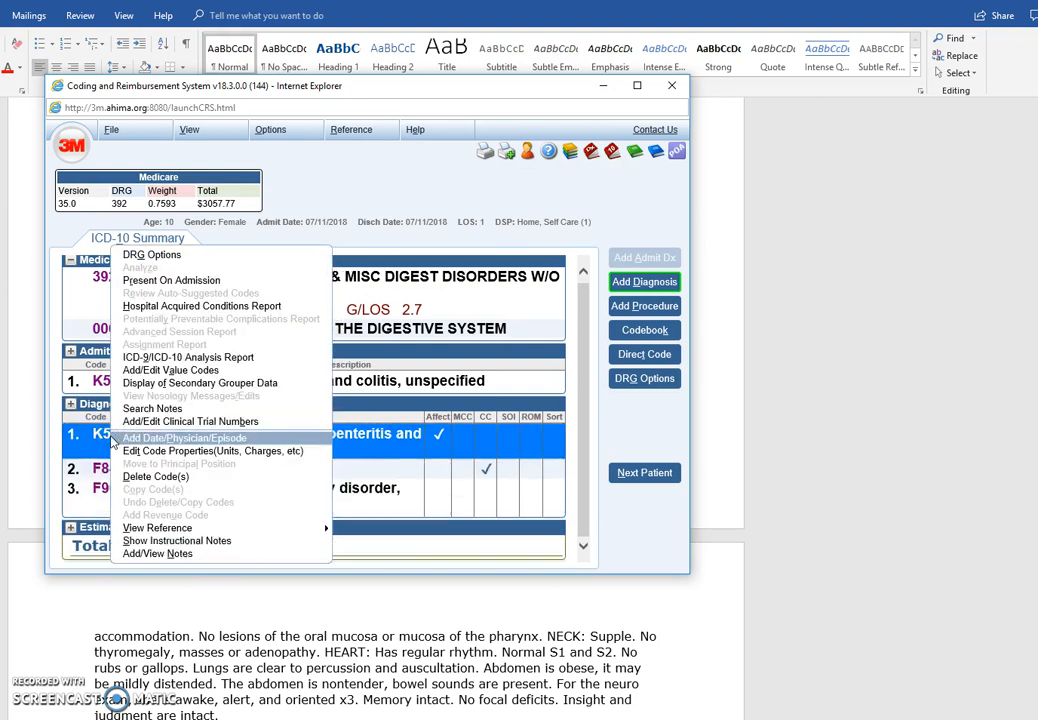
click(150, 283)
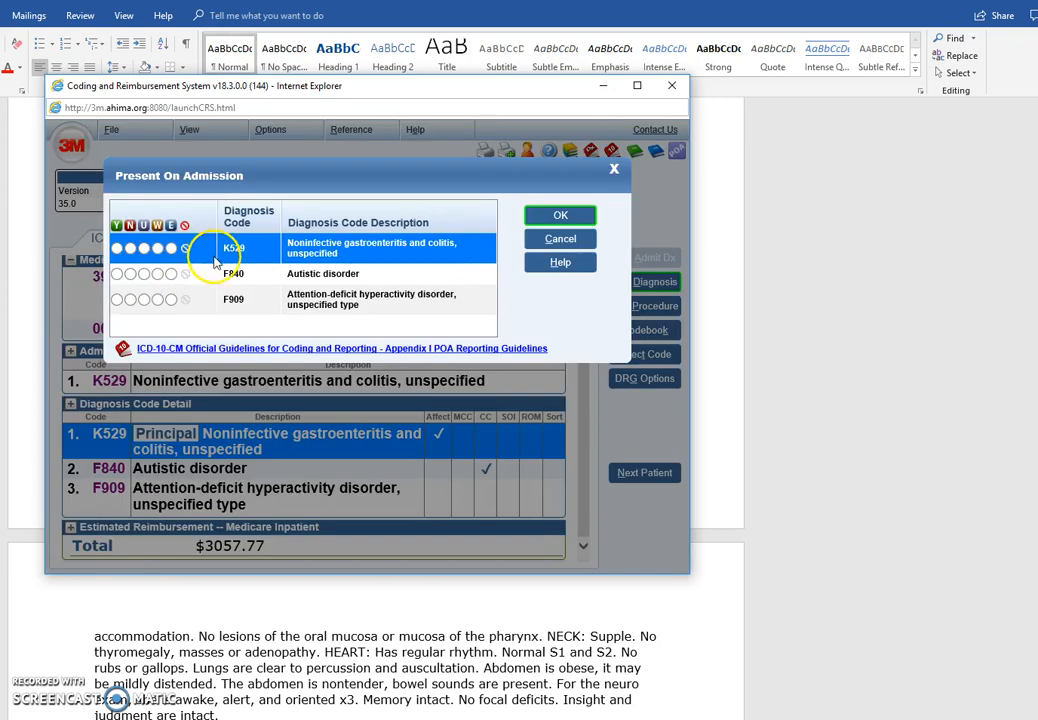
click(117, 248)
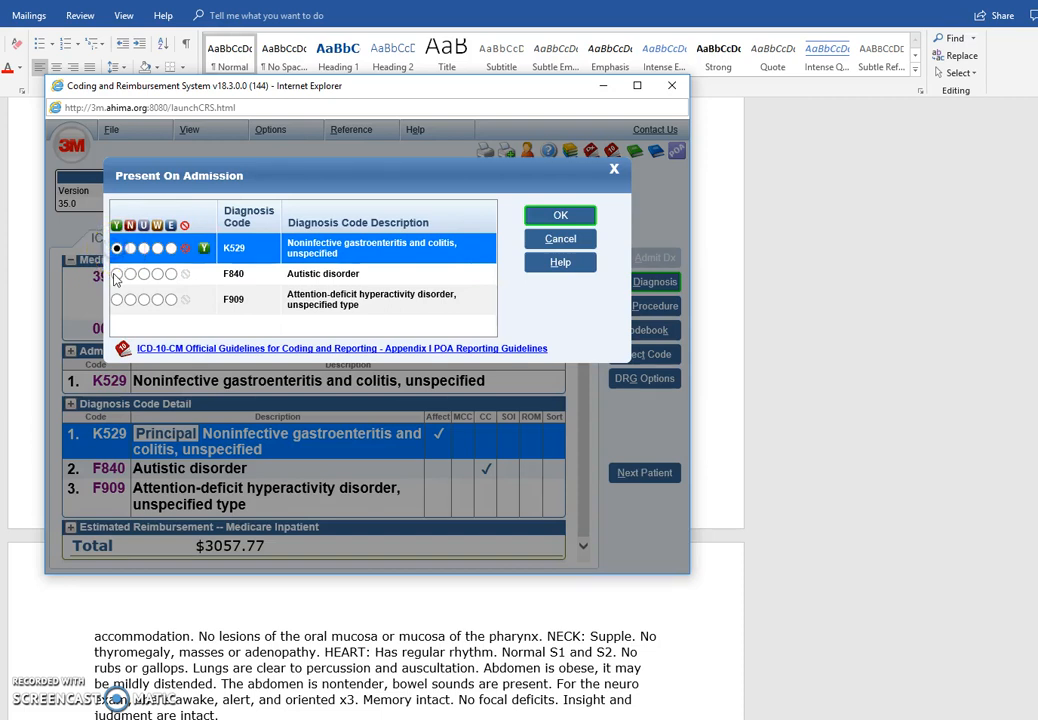
click(117, 273)
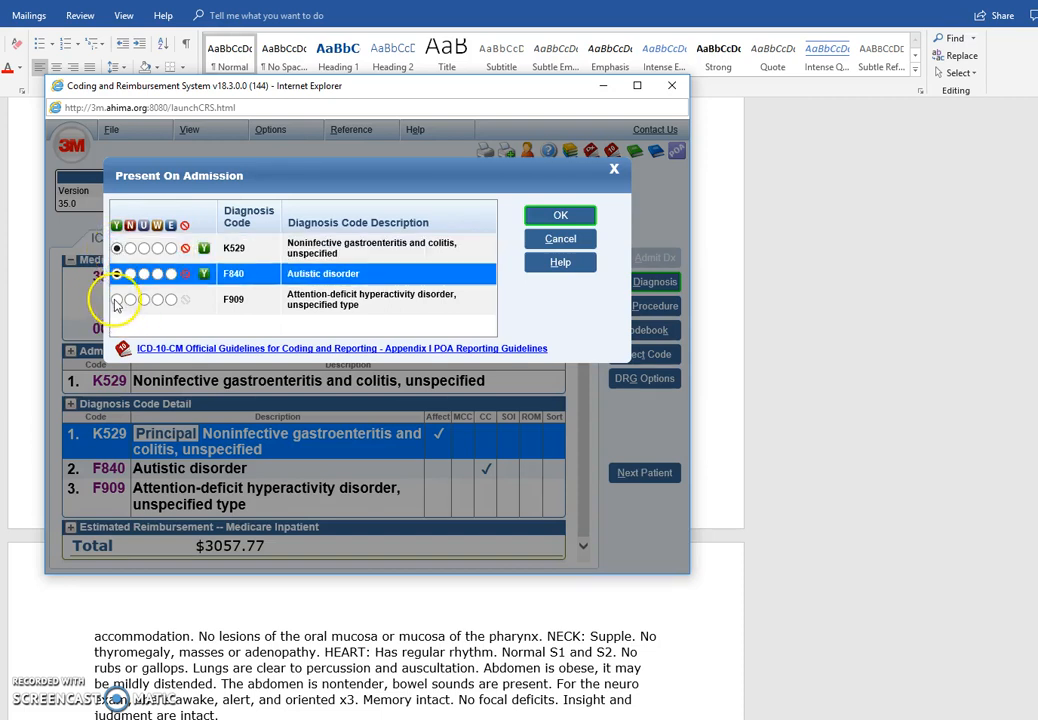
click(117, 299)
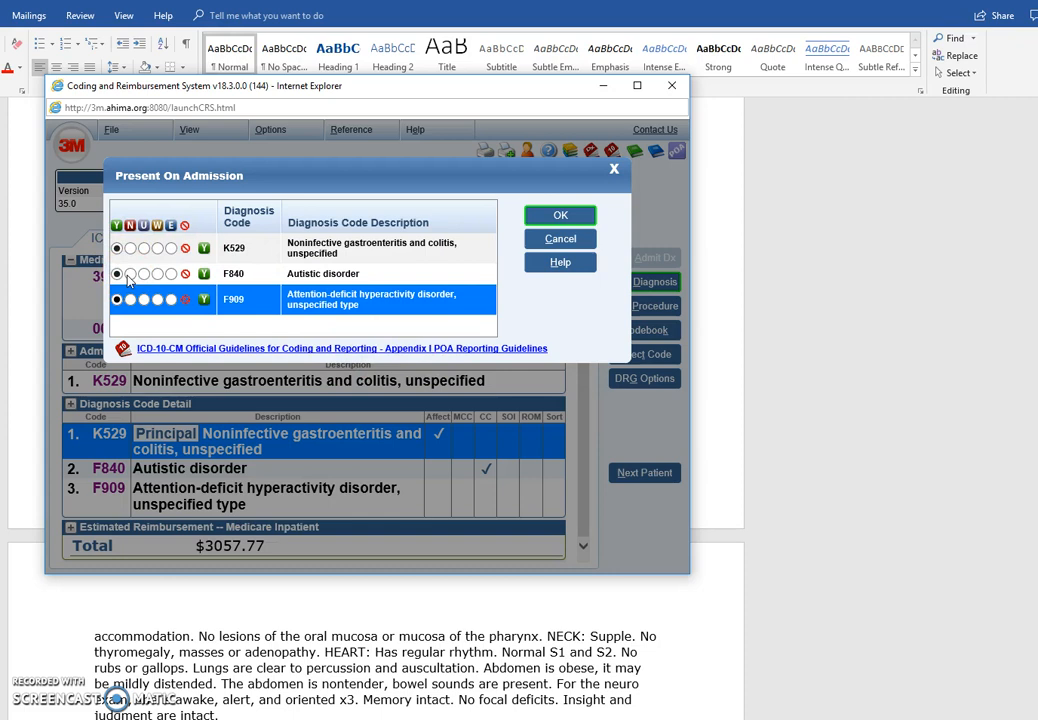
click(561, 216)
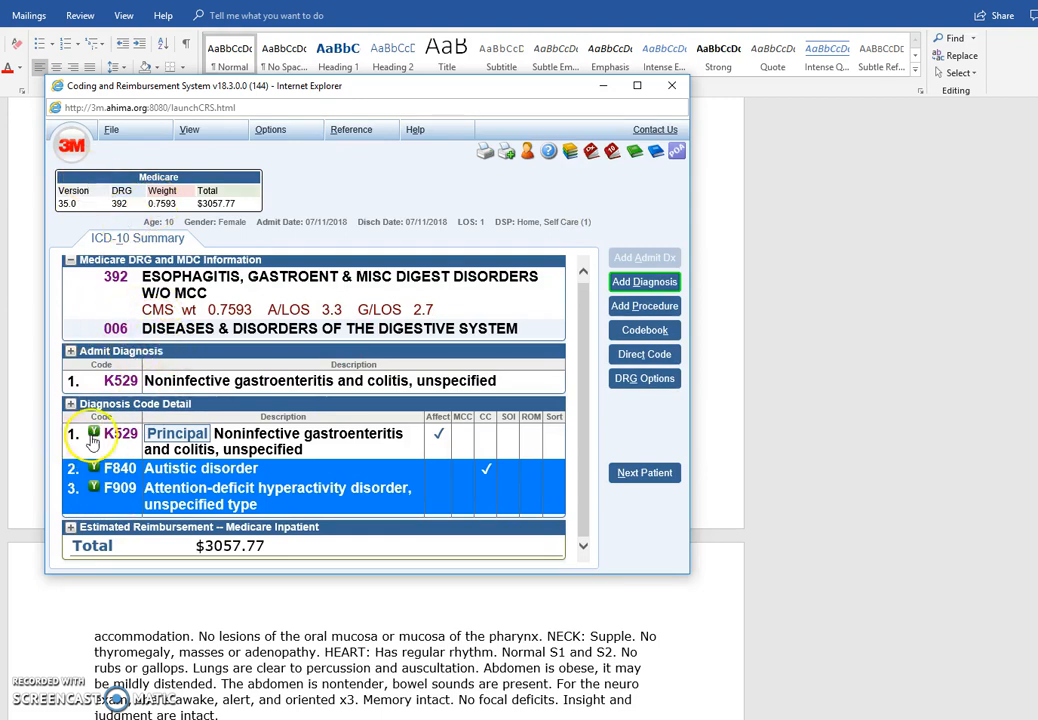
click(506, 396)
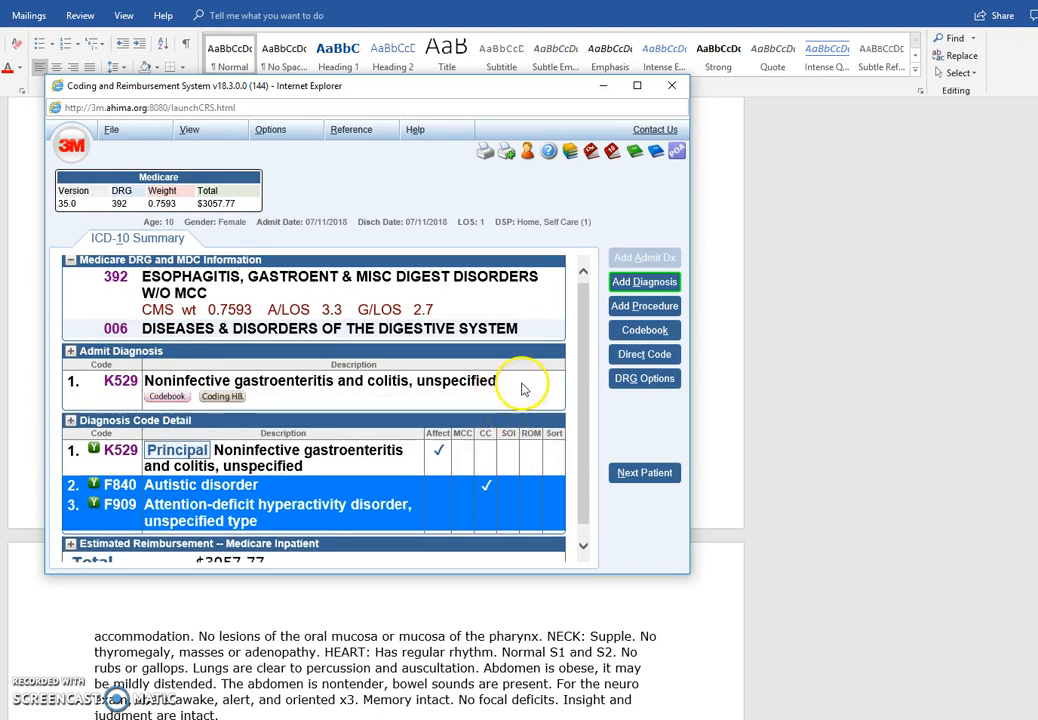